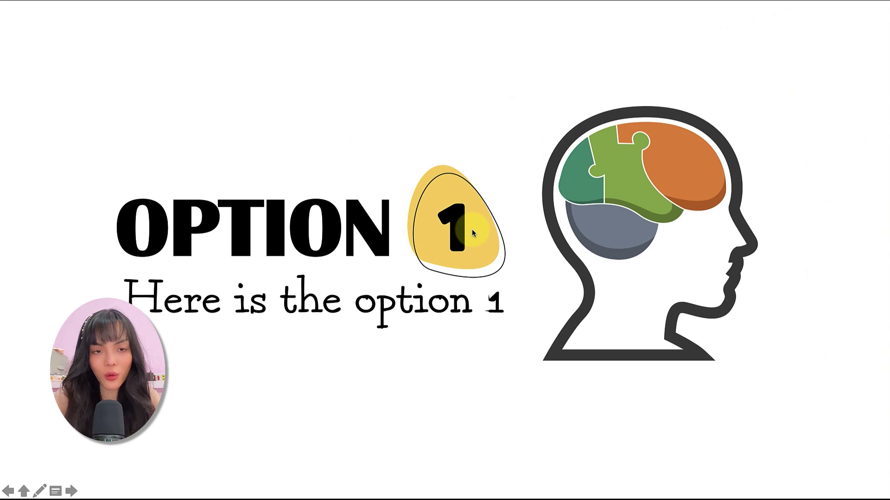
# Step: Back on the desk overview, preview the Option 2 zoom and return to the overview
pyautogui.press('Right')
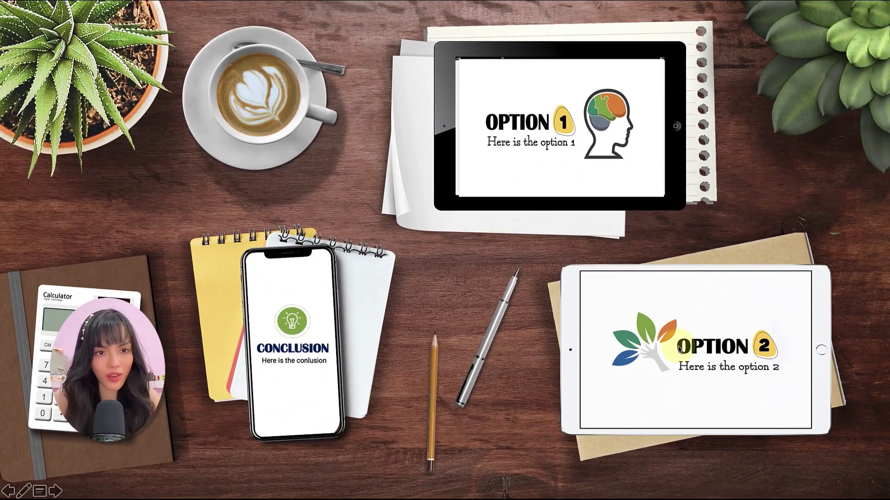
pyautogui.click(679, 350)
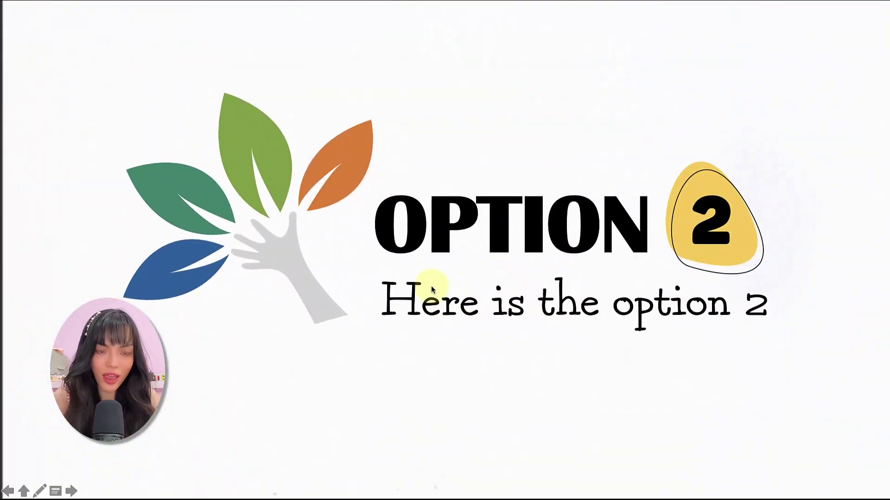
pyautogui.click(431, 286)
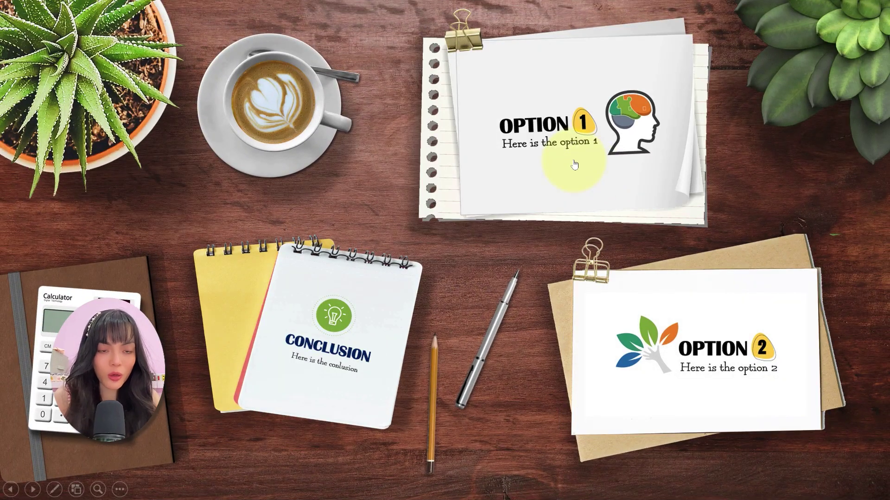
# Step: Preview the Africa and Australia zooms on the world map, then advance to TABLE OF CONTENT
pyautogui.click(404, 301)
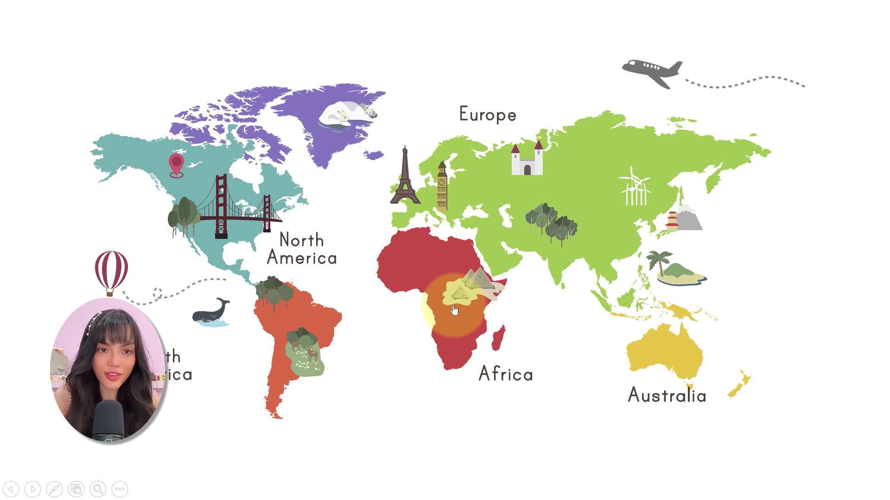
pyautogui.click(454, 311)
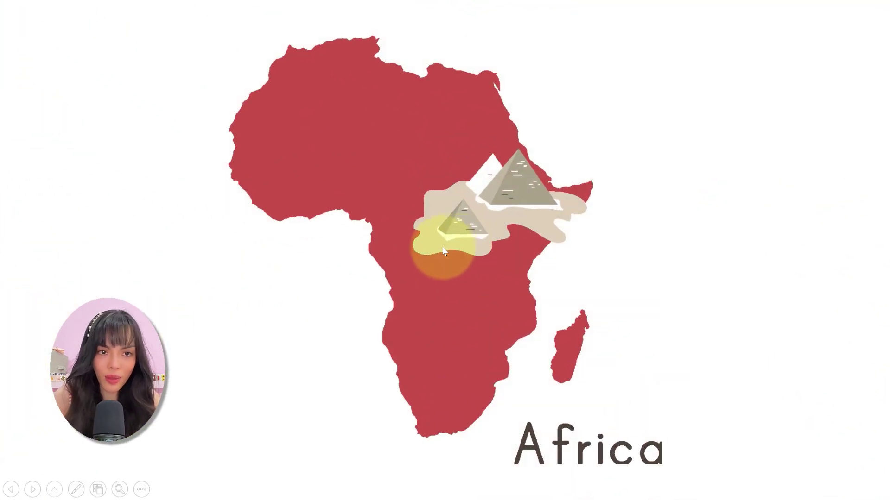
pyautogui.click(444, 250)
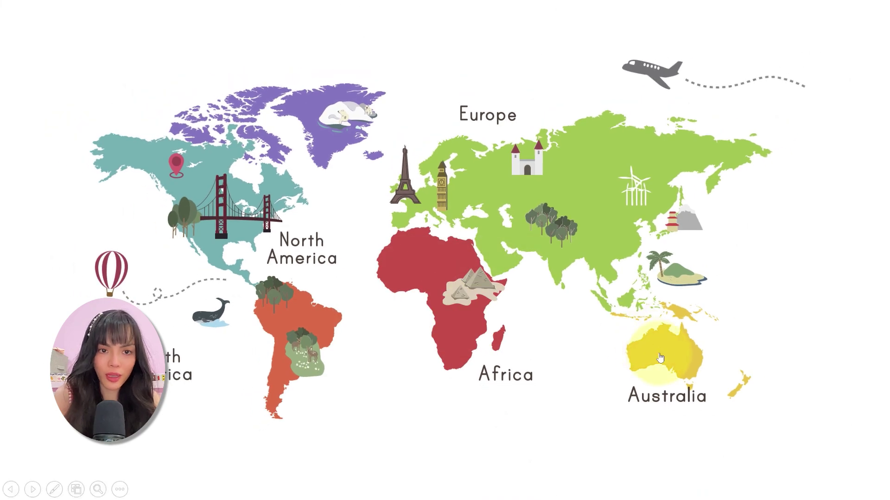
pyautogui.click(660, 358)
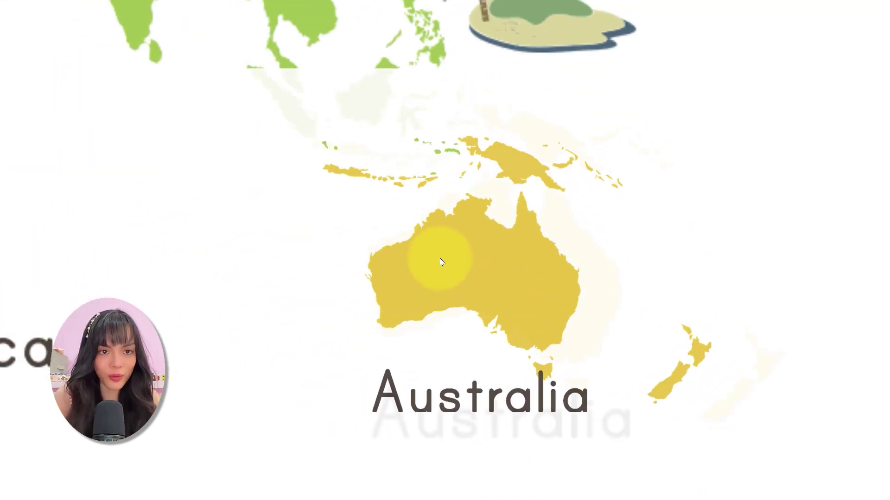
pyautogui.click(441, 262)
pyautogui.press('Right')
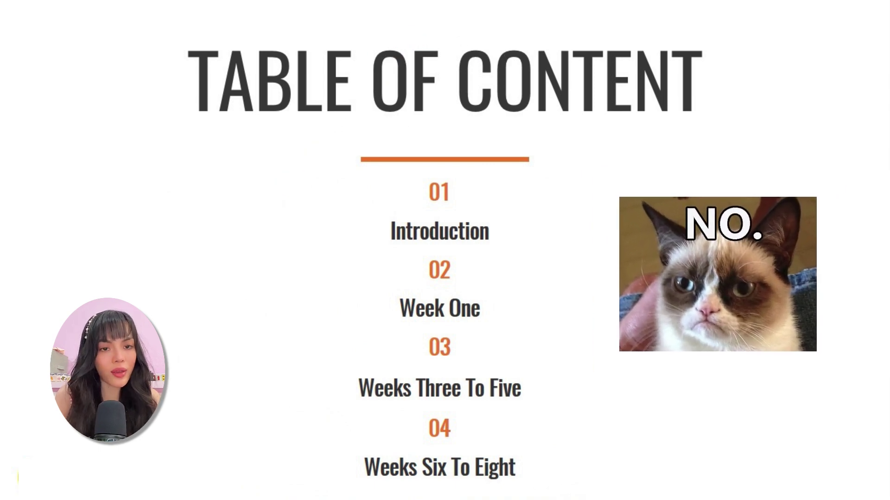
# Step: Advance to the puzzle summary and preview the Title 1, Title 3 and Title 6 section zooms
pyautogui.click(171, 146)
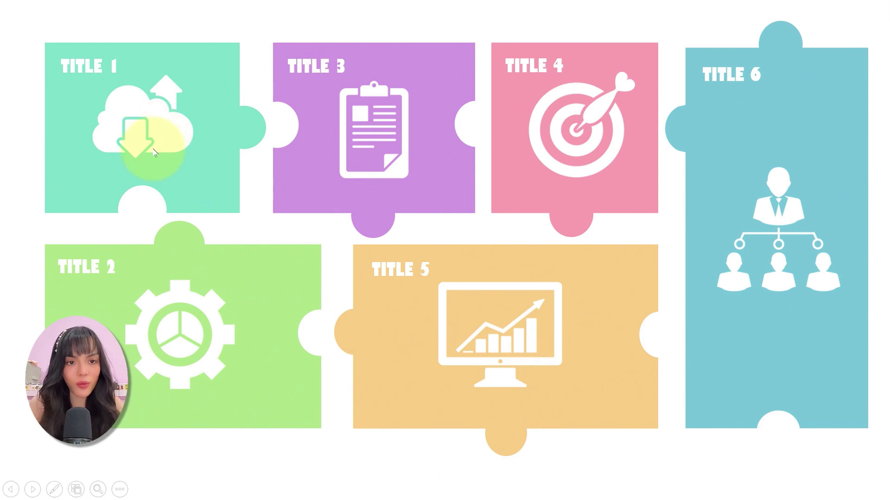
pyautogui.click(155, 153)
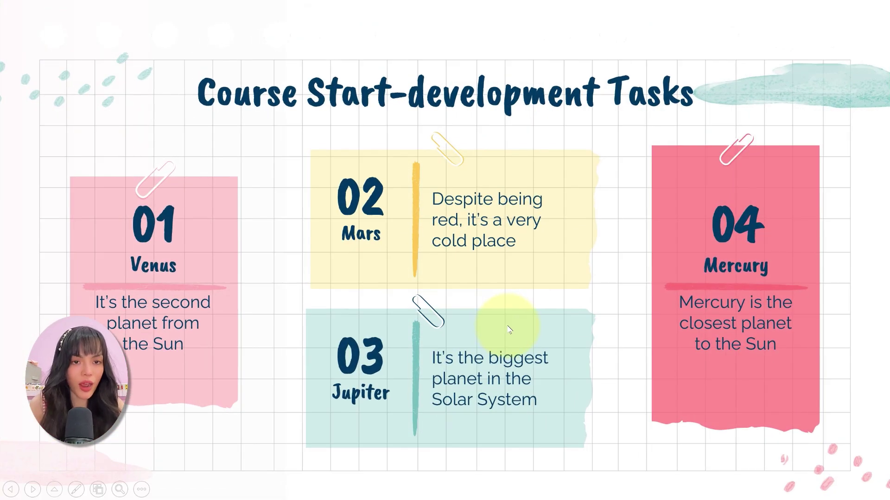
pyautogui.click(464, 324)
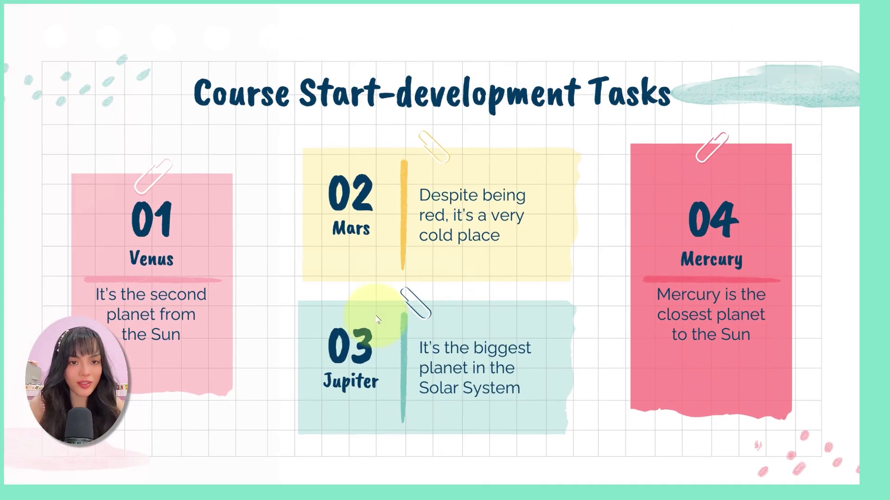
pyautogui.click(407, 120)
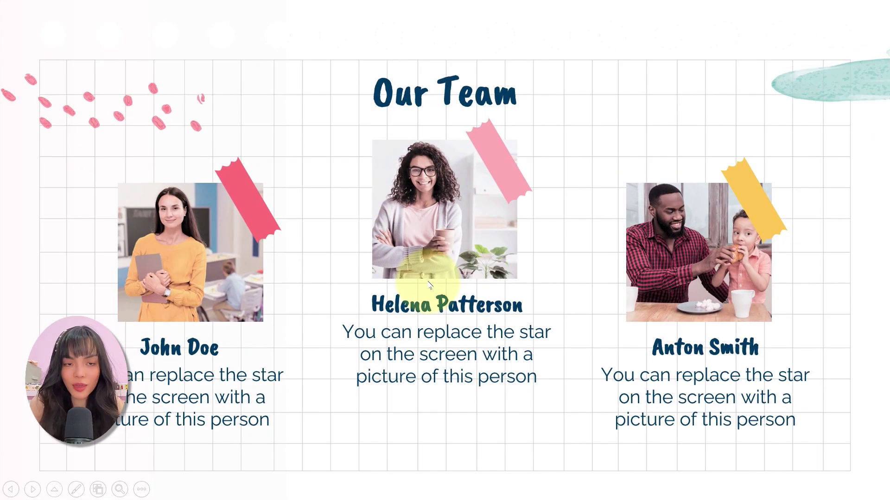
pyautogui.click(429, 285)
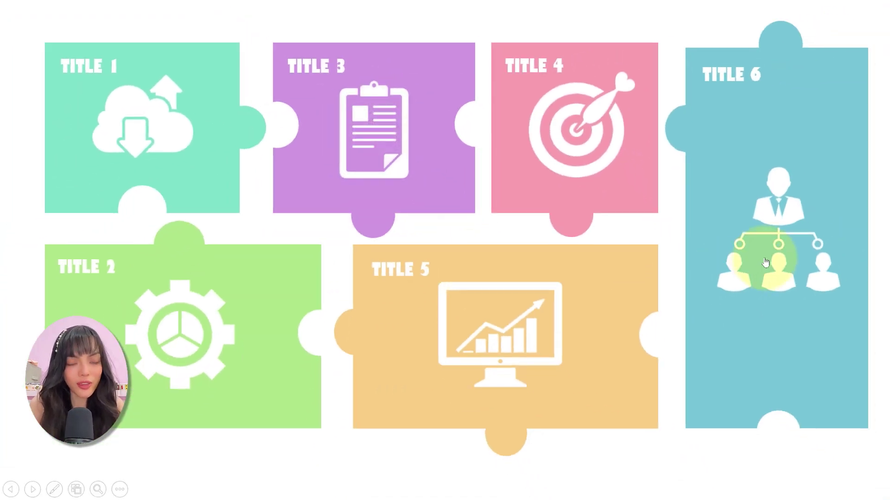
pyautogui.click(765, 259)
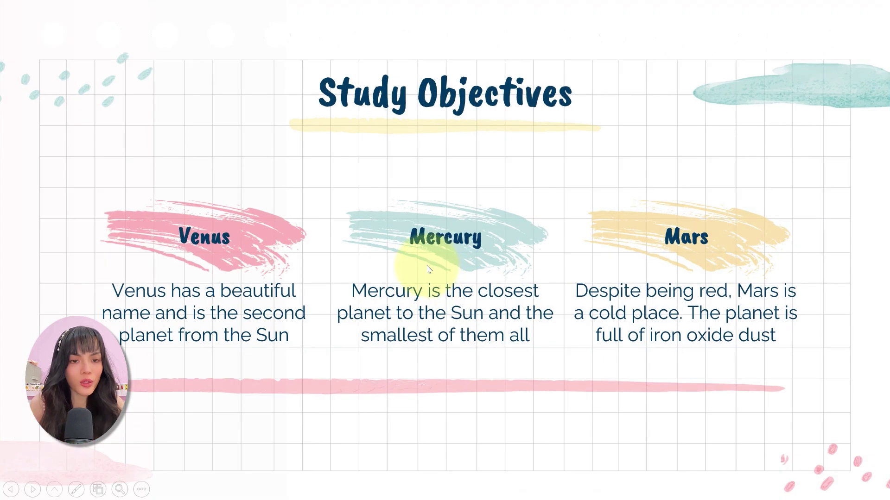
pyautogui.click(389, 253)
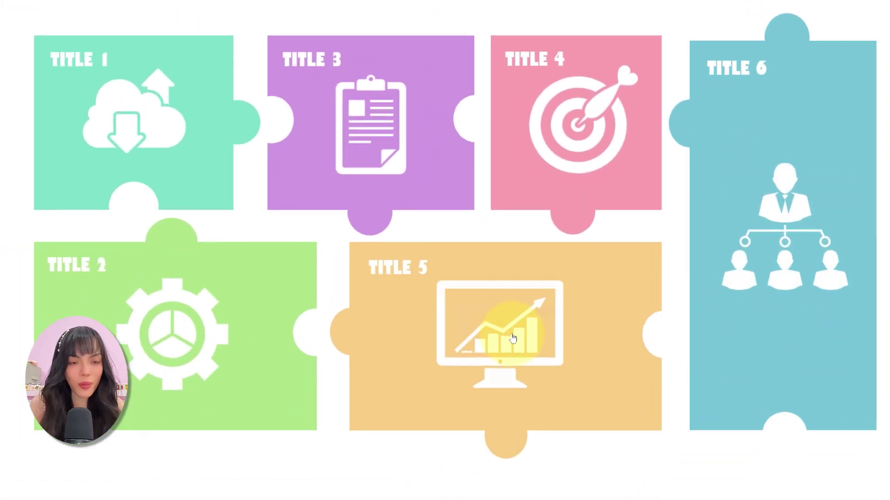
# Step: Preview the Title 5, Title 4 and Title 2 section zooms, returning to the summary each time
pyautogui.click(513, 338)
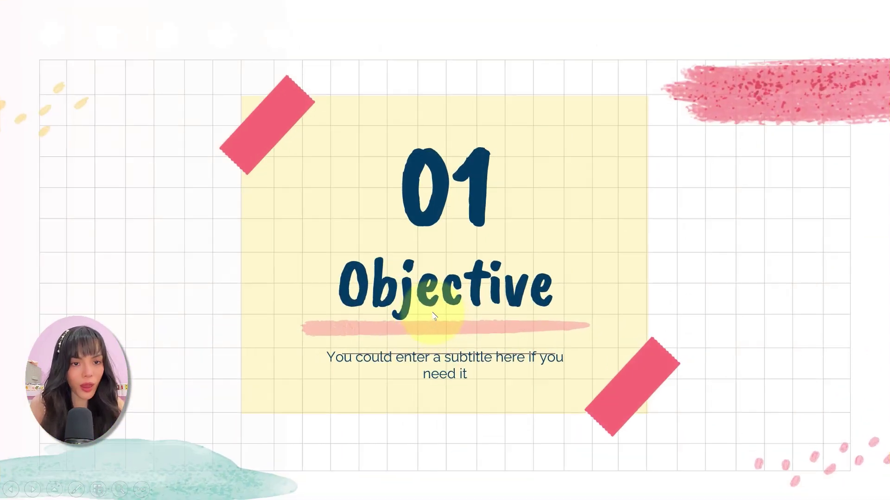
pyautogui.click(433, 315)
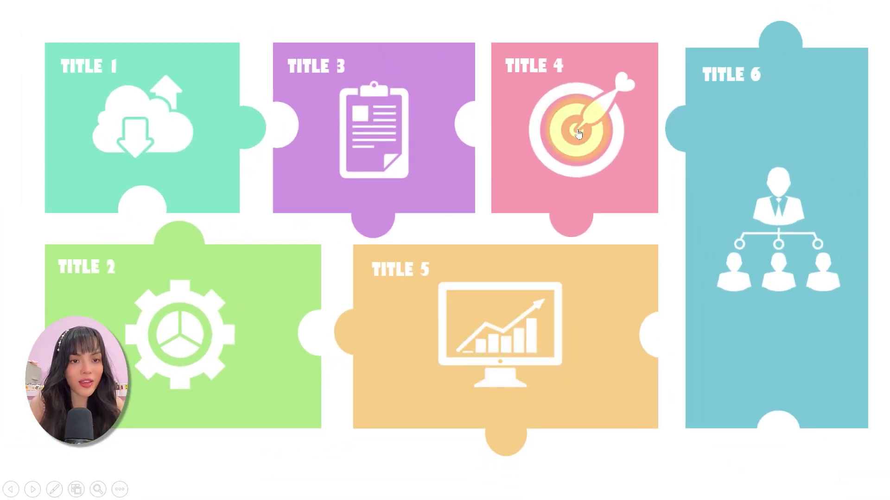
pyautogui.click(533, 134)
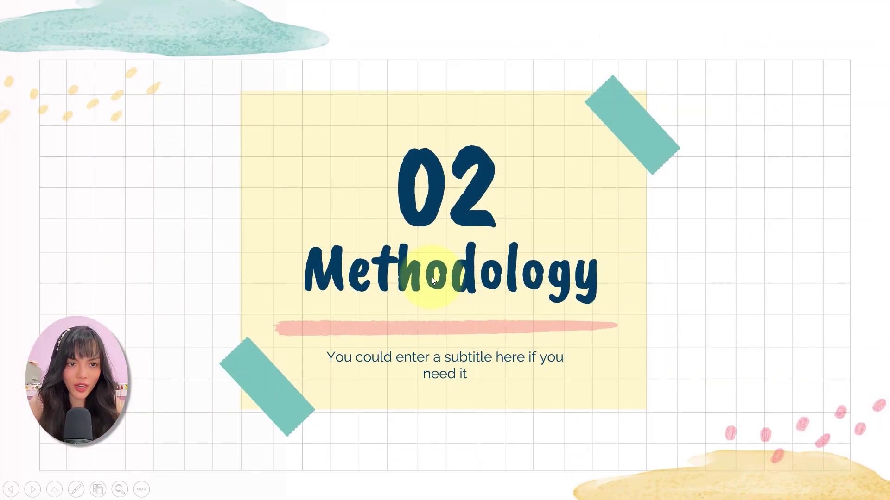
pyautogui.click(431, 278)
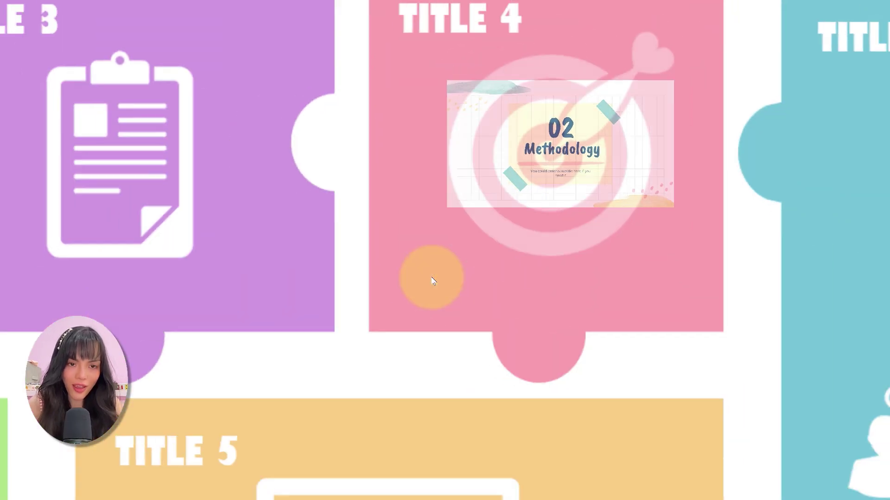
pyautogui.click(200, 337)
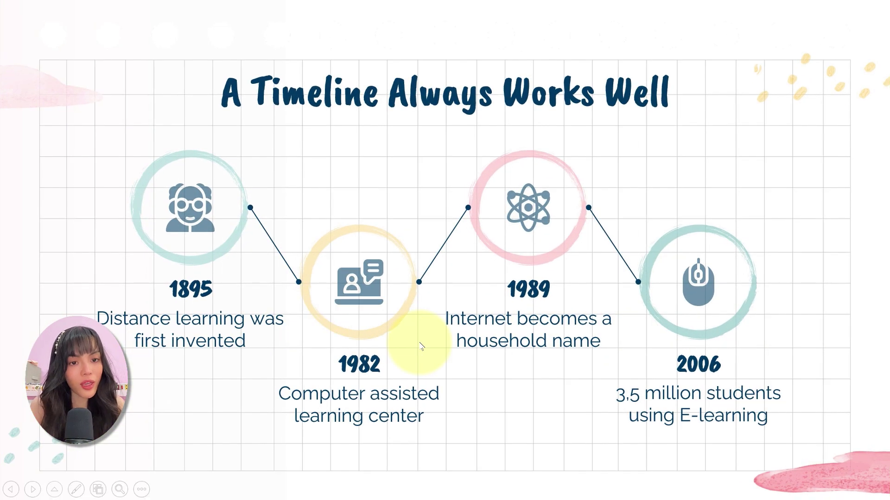
pyautogui.click(421, 346)
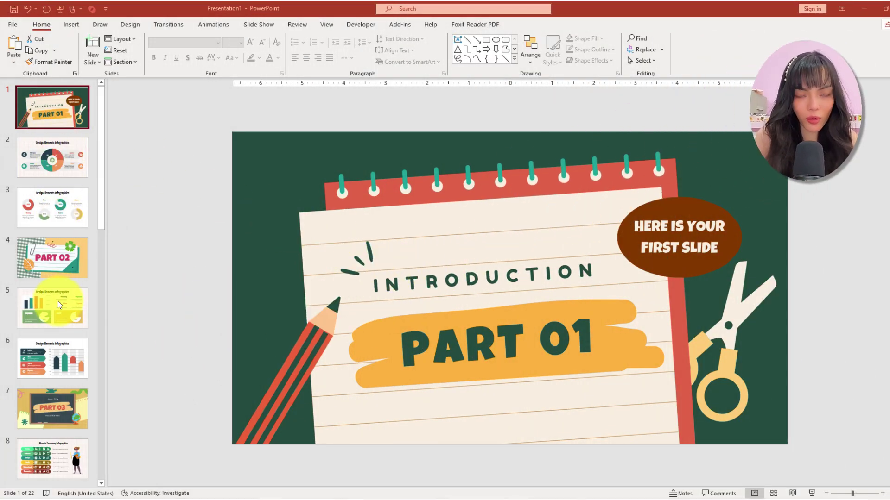
# Step: Add a new blank grid slide before slide 1 and bring up the Insert Shapes gallery
pyautogui.scroll(-2, 60, 306)
pyautogui.scroll(-1, 58, 334)
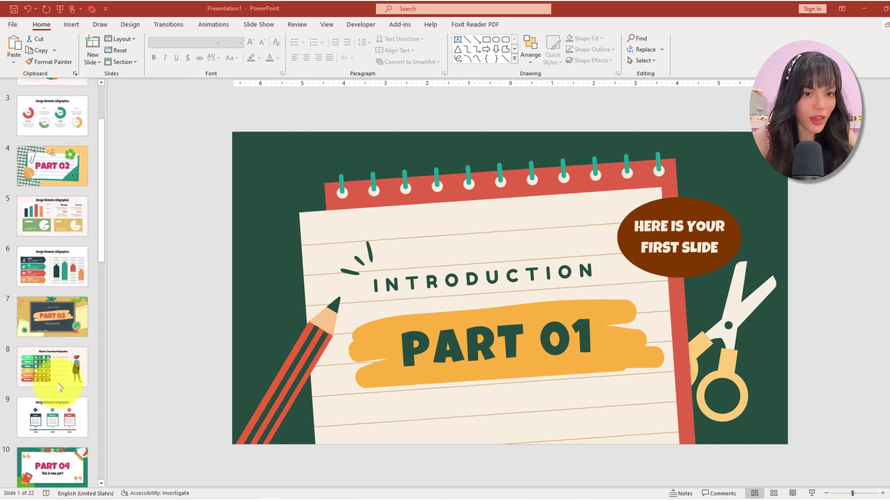
pyautogui.scroll(-1, 59, 388)
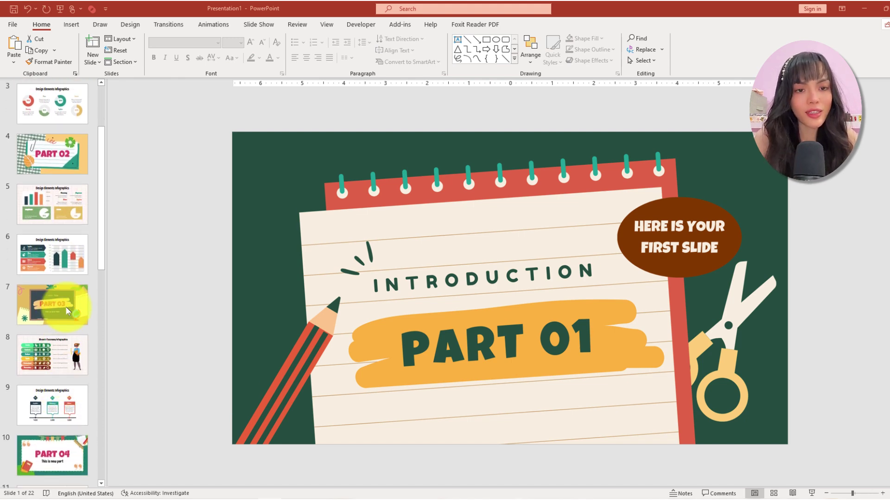
pyautogui.scroll(3, 65, 306)
pyautogui.scroll(1, 67, 278)
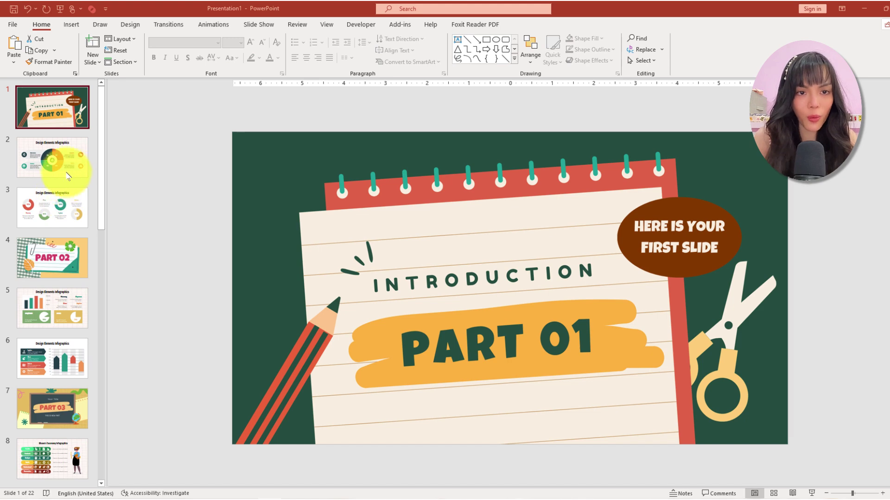
pyautogui.rightClick(60, 83)
pyautogui.click(75, 121)
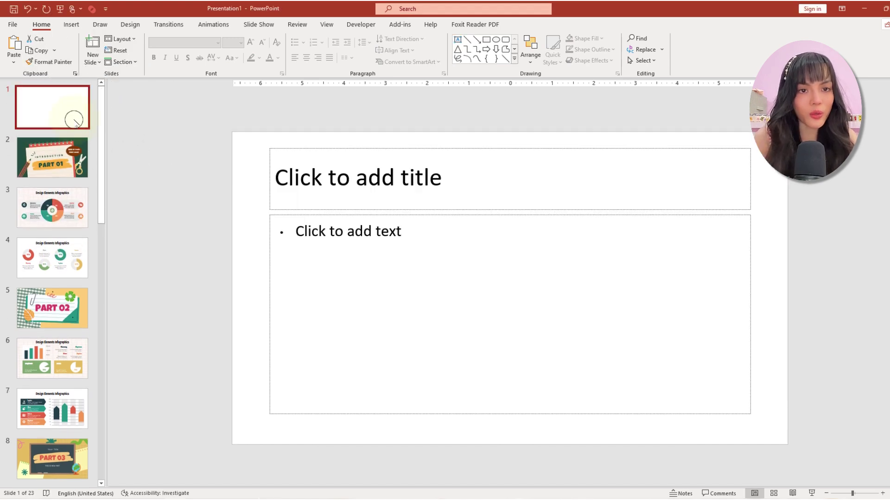
pyautogui.click(75, 28)
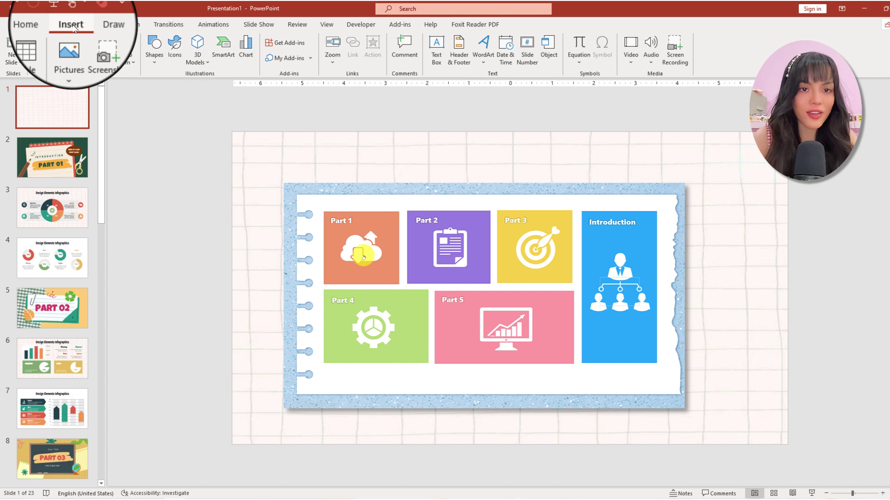
pyautogui.click(155, 49)
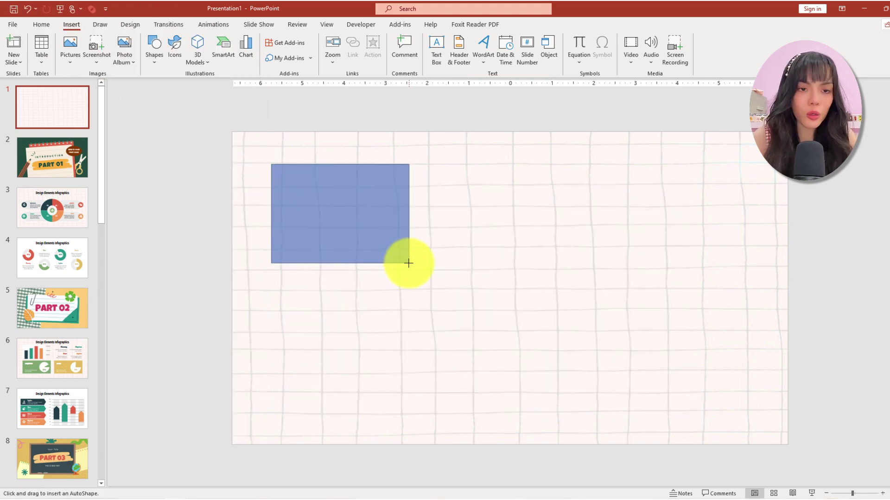
# Step: Draw the top row of rectangles, stretching the rightmost one down into a tall piece
pyautogui.moveTo(271, 164); pyautogui.dragTo(408, 270)
pyautogui.moveTo(362, 244); pyautogui.dragTo(503, 231)
pyautogui.moveTo(558, 217); pyautogui.dragTo(504, 217)
pyautogui.moveTo(463, 230); pyautogui.dragTo(687, 218)
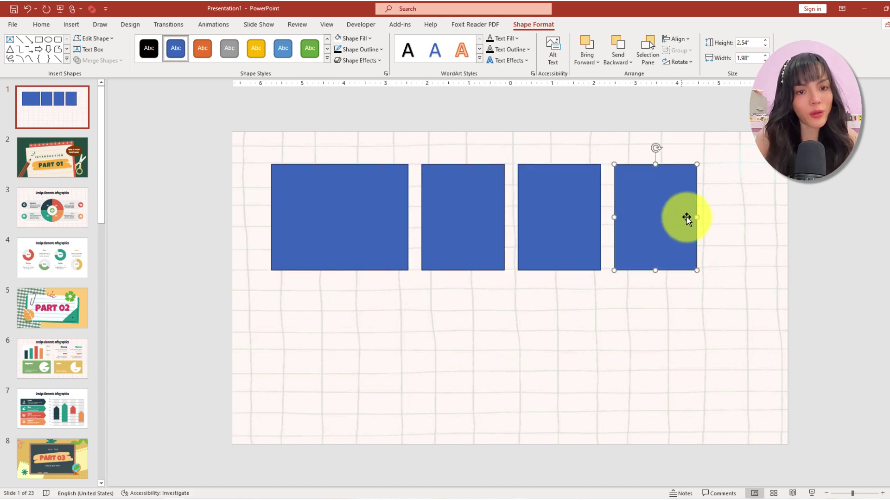
pyautogui.moveTo(697, 270)
pyautogui.mouseDown()
pyautogui.moveTo(674, 405)
pyautogui.moveTo(724, 403)
pyautogui.mouseUp()
# Step: Add two bottom-row rectangles below the first, sizing them to match the layout
pyautogui.moveTo(345, 277)
pyautogui.mouseDown()
pyautogui.moveTo(351, 318)
pyautogui.moveTo(344, 394)
pyautogui.mouseUp()
pyautogui.moveTo(408, 336); pyautogui.dragTo(442, 336)
pyautogui.moveTo(355, 389); pyautogui.dragTo(358, 412)
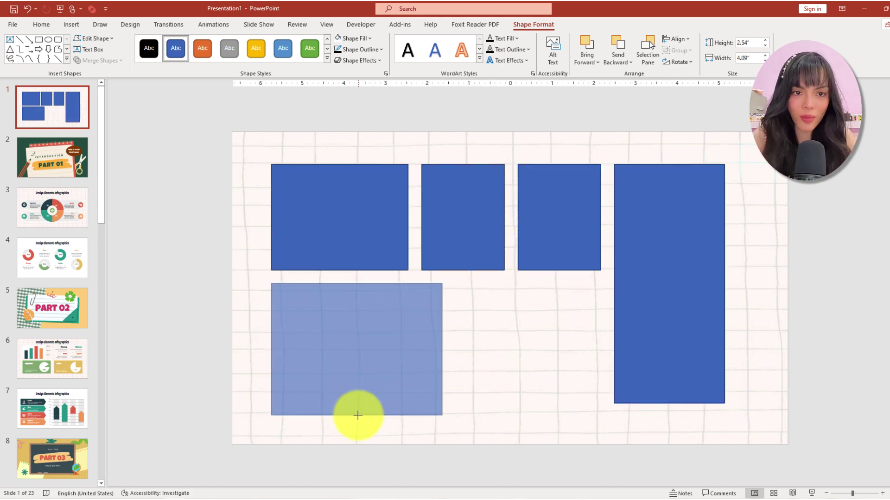
pyautogui.moveTo(399, 348); pyautogui.dragTo(601, 346)
pyautogui.moveTo(562, 411); pyautogui.dragTo(563, 404)
pyautogui.moveTo(357, 412); pyautogui.dragTo(353, 403)
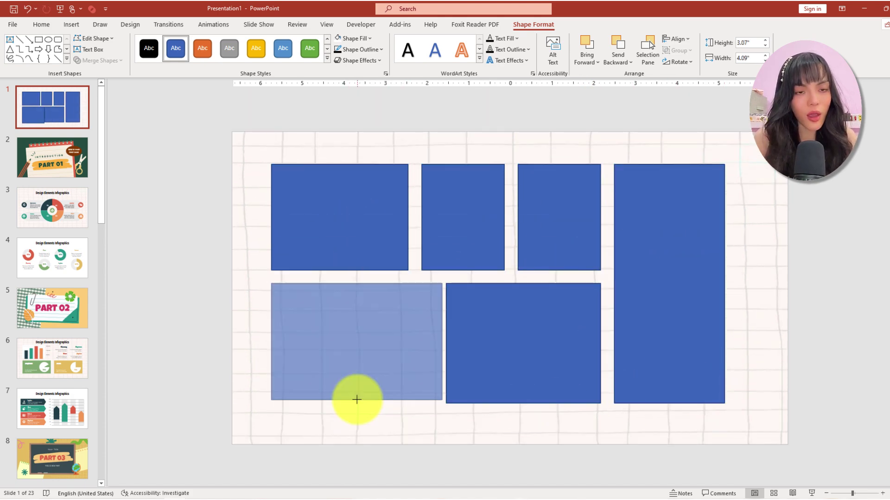
# Step: Give all six rectangles a white outlined shape style and nudge the grid up and right
pyautogui.moveTo(446, 347); pyautogui.dragTo(455, 347)
pyautogui.hotkey('ctrl', 'a')
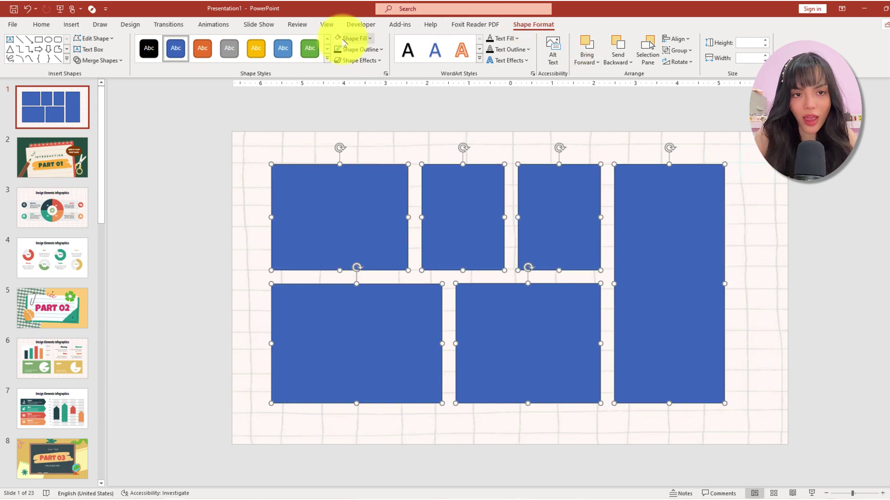
pyautogui.click(337, 40)
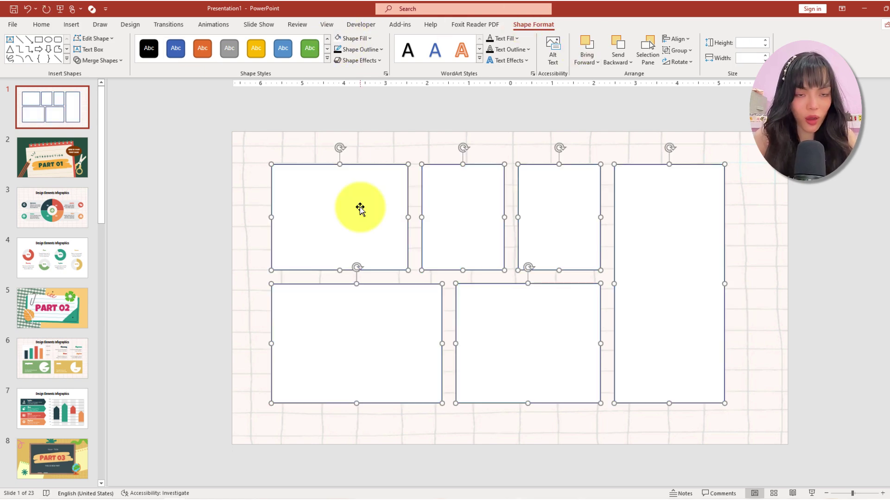
pyautogui.moveTo(358, 224); pyautogui.dragTo(369, 218)
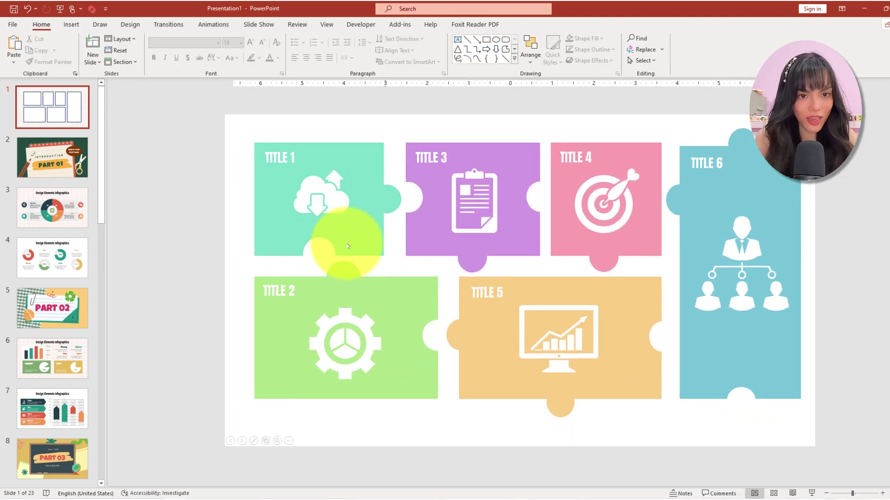
pyautogui.click(565, 251)
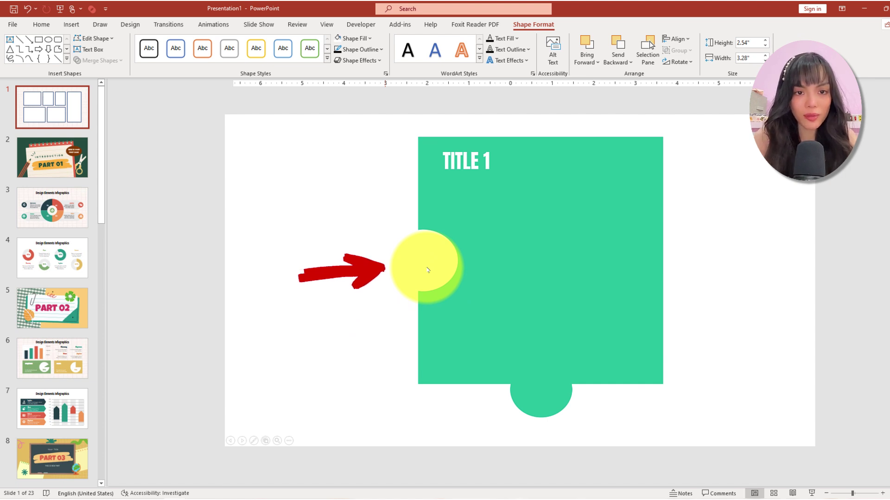
pyautogui.click(428, 269)
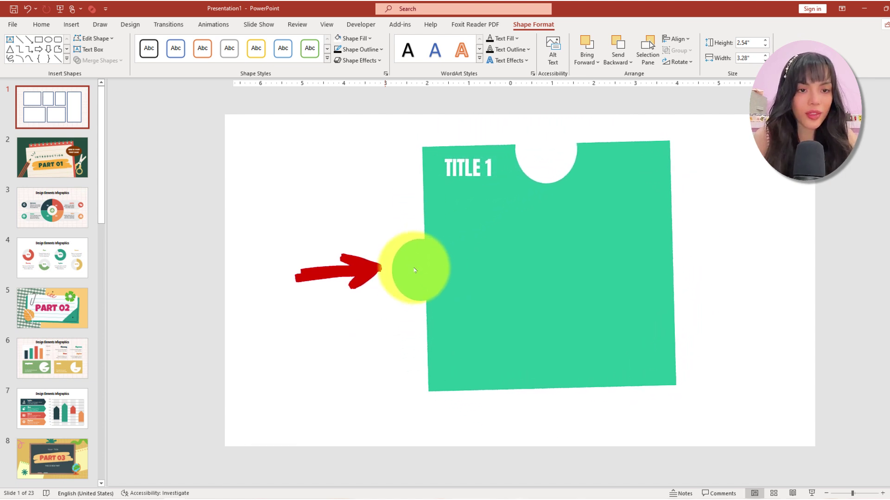
pyautogui.click(420, 266)
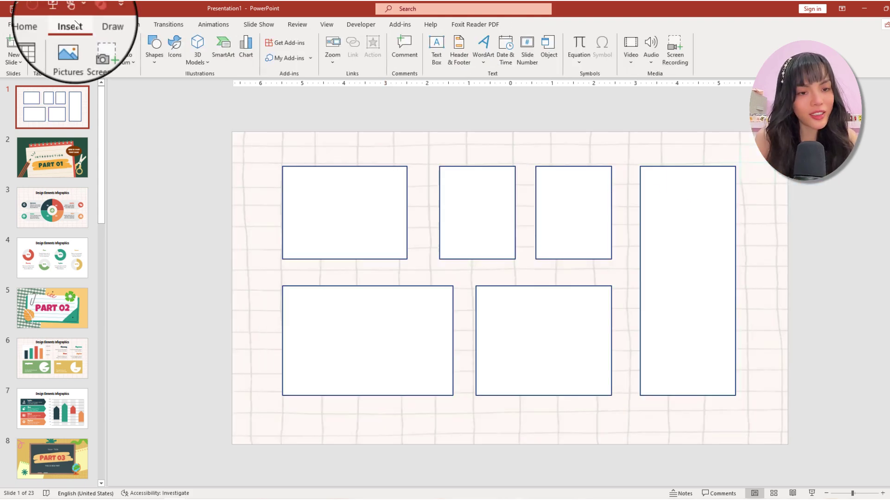
# Step: Draw a small oval on the top-left rectangle's right edge and copy it to its bottom edge
pyautogui.click(154, 48)
pyautogui.click(187, 87)
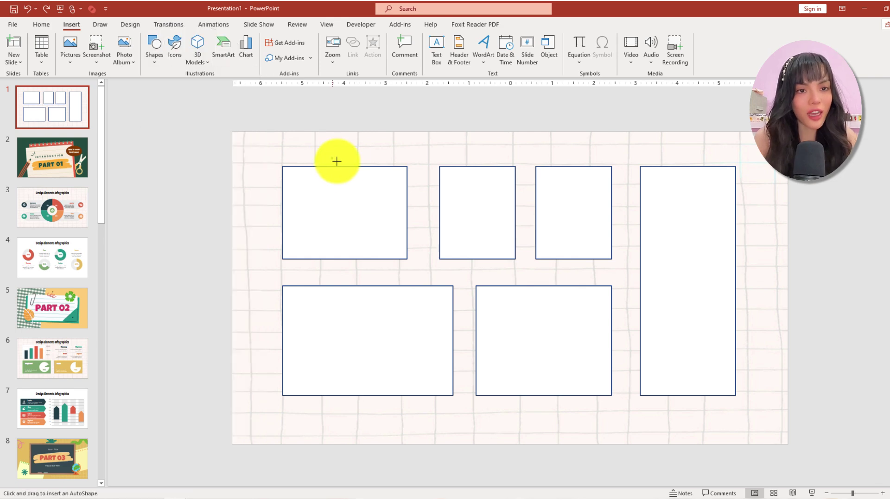
pyautogui.moveTo(355, 179); pyautogui.dragTo(401, 204)
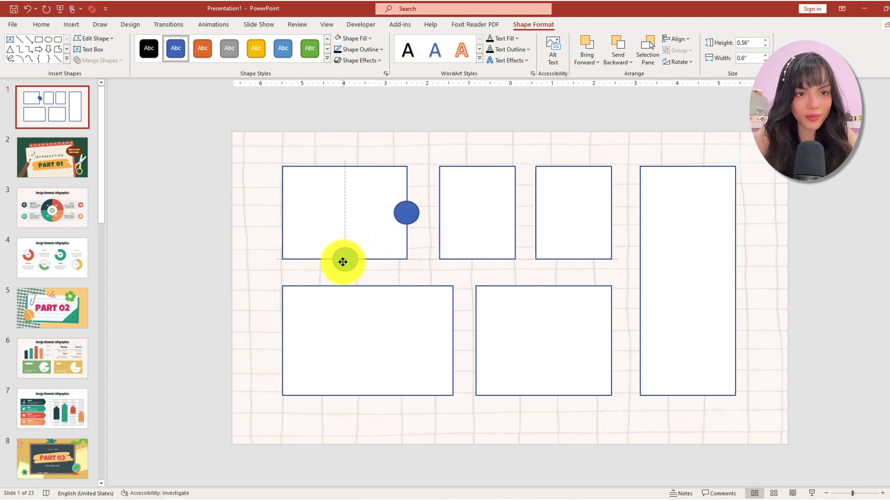
pyautogui.moveTo(343, 263); pyautogui.dragTo(345, 263)
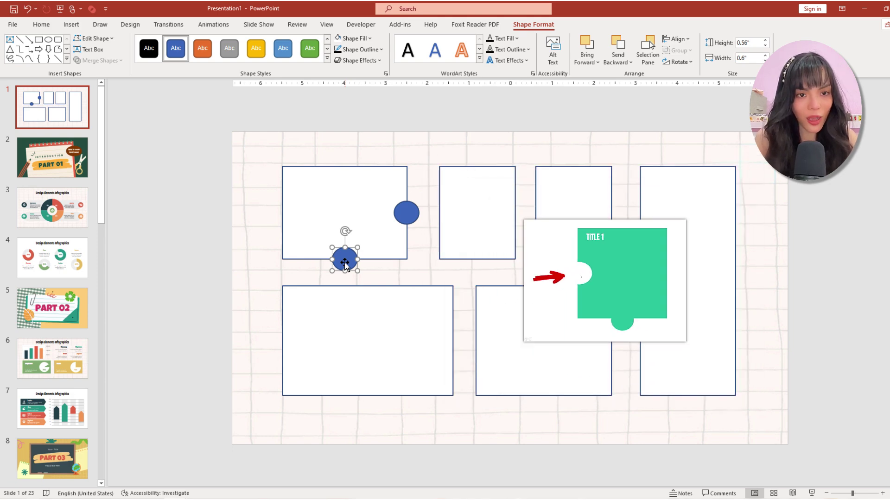
pyautogui.click(383, 176)
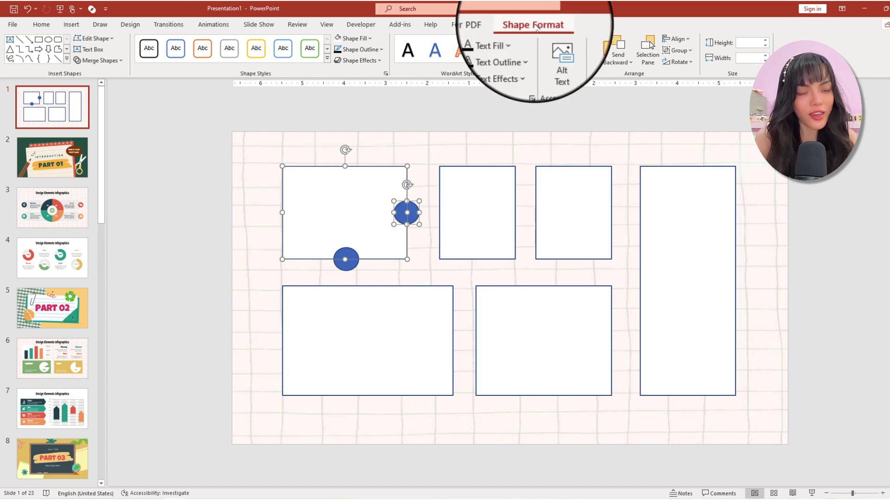
# Step: Subtract the right circle as a notch and union the bottom circle as a tab on the top-left piece
pyautogui.click(99, 60)
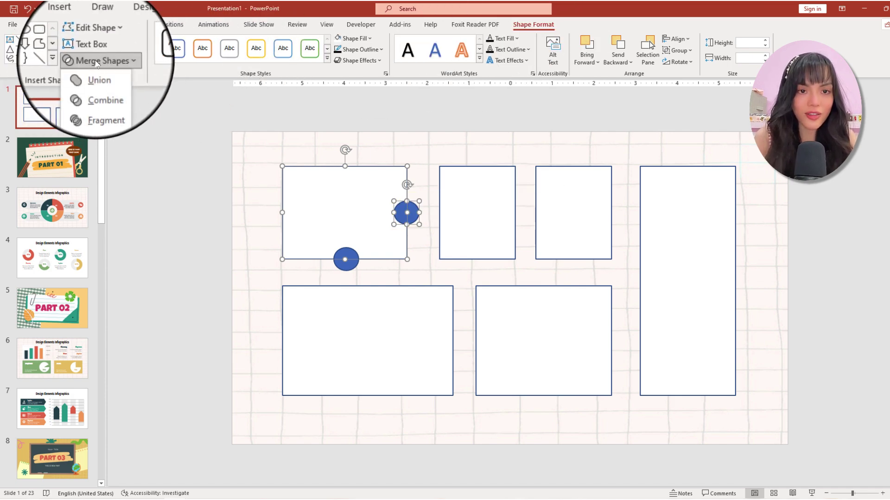
pyautogui.click(93, 128)
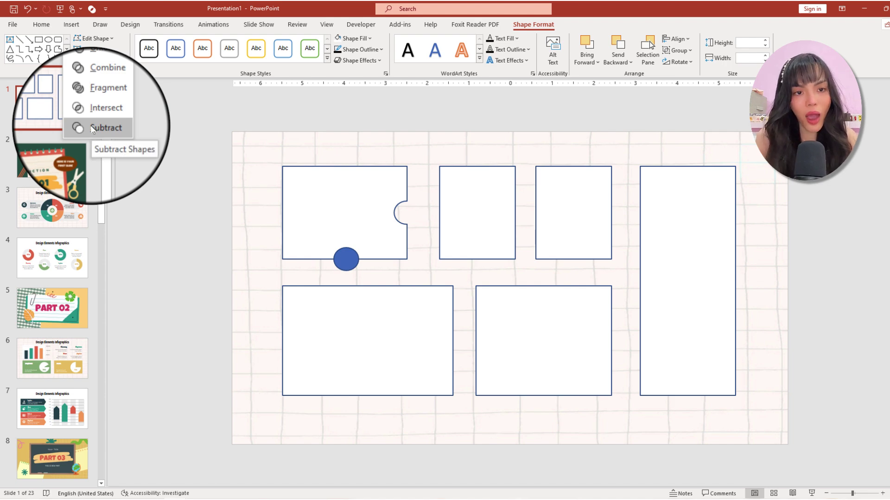
pyautogui.click(92, 128)
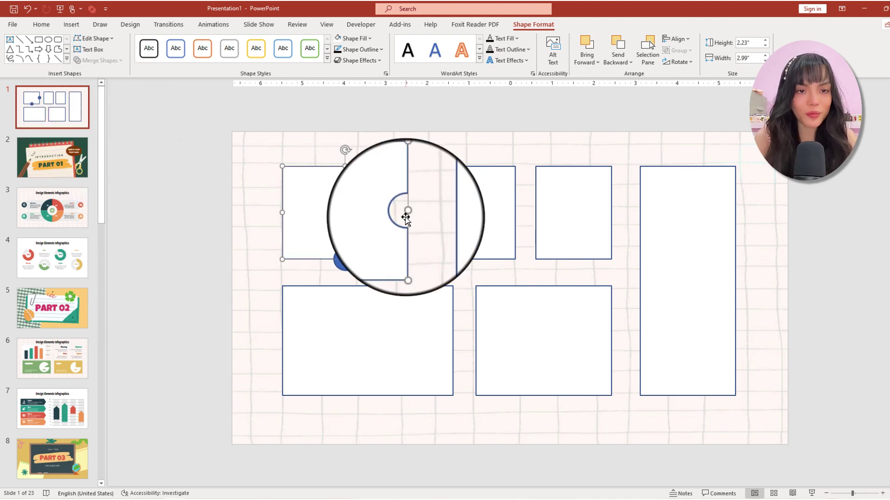
pyautogui.press('Escape')
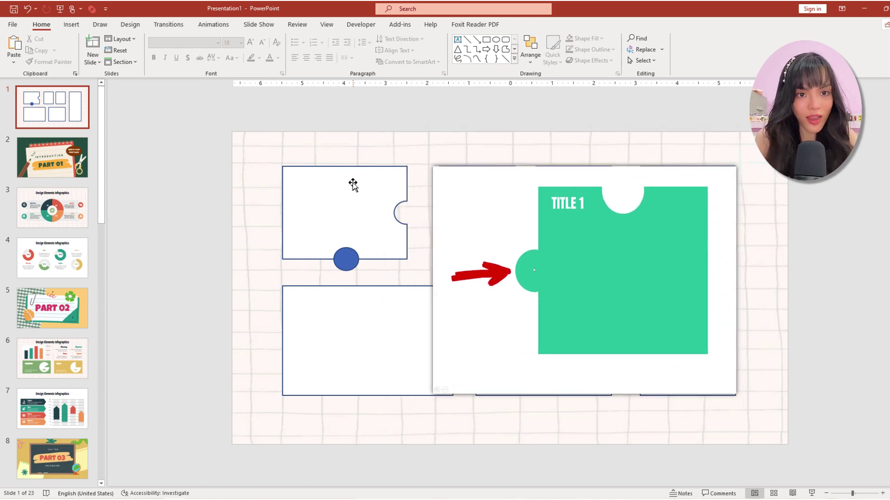
pyautogui.click(356, 246)
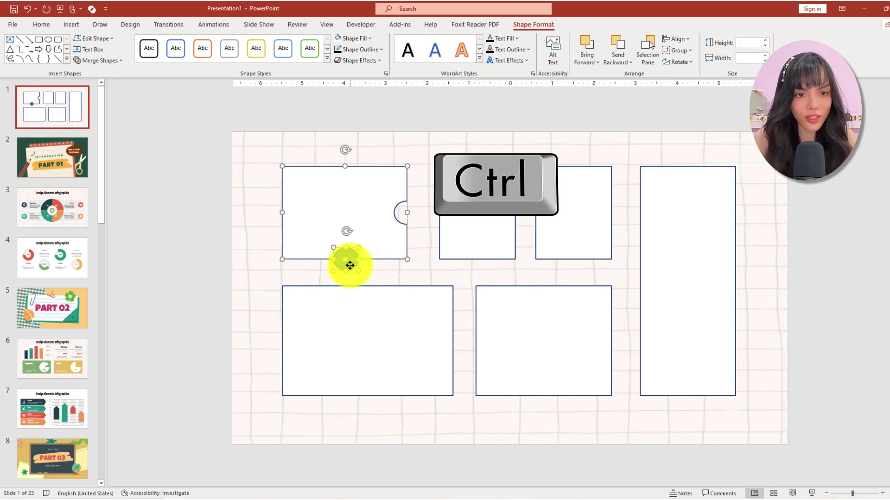
pyautogui.moveTo(350, 266); pyautogui.dragTo(353, 245)
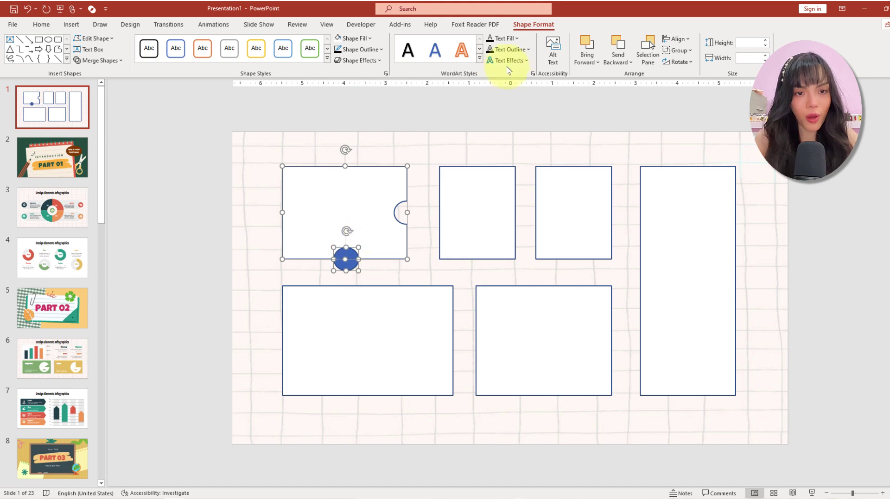
pyautogui.click(97, 61)
pyautogui.click(98, 76)
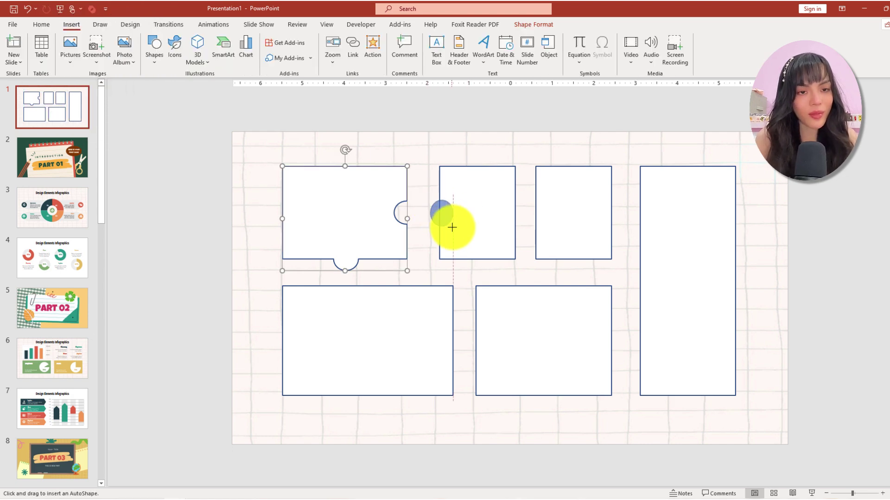
# Step: Place circles on the second piece's left and right edges and subtract the left one as a notch
pyautogui.moveTo(428, 201); pyautogui.dragTo(451, 226)
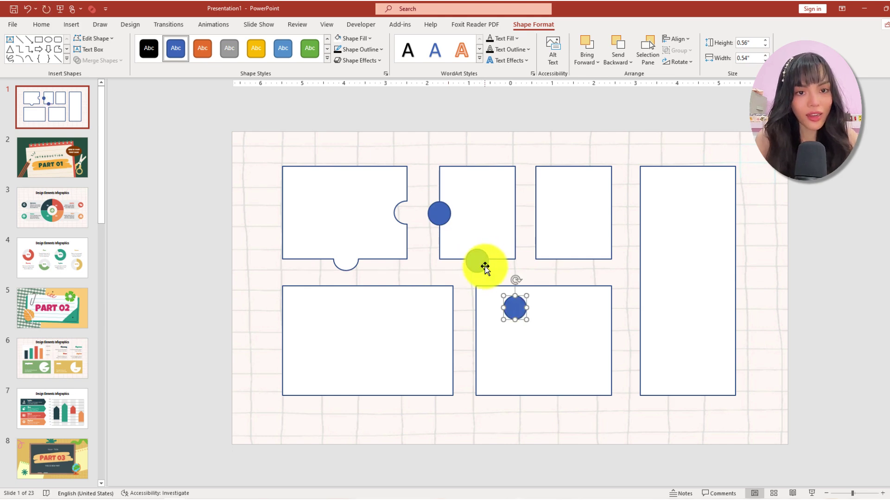
pyautogui.moveTo(511, 316); pyautogui.dragTo(517, 213)
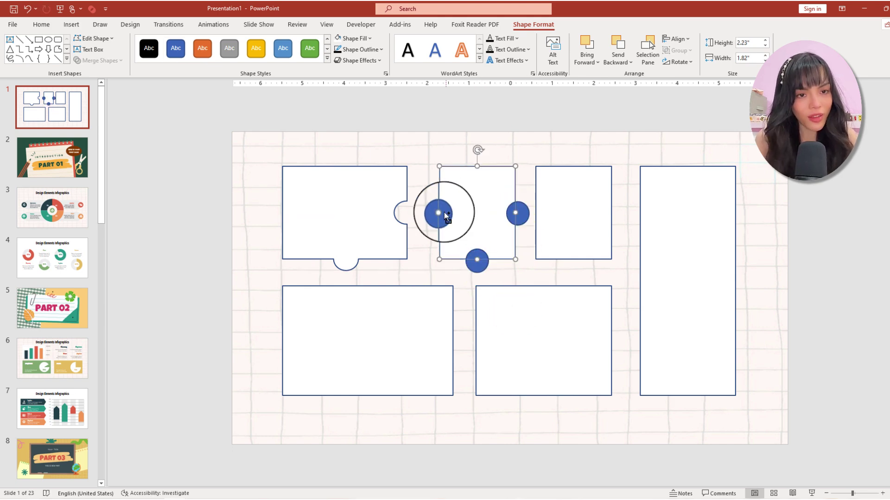
pyautogui.keyDown('shift'); pyautogui.click(436, 212); pyautogui.keyUp('shift')
pyautogui.click(98, 60)
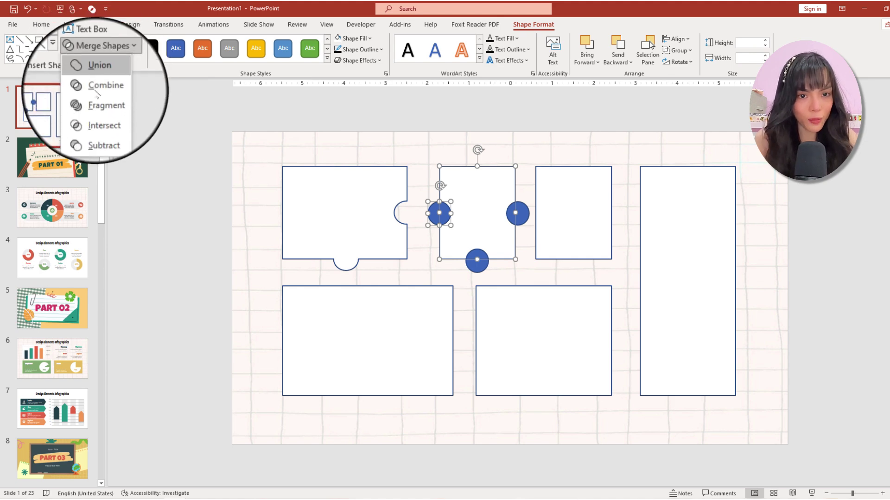
pyautogui.click(98, 128)
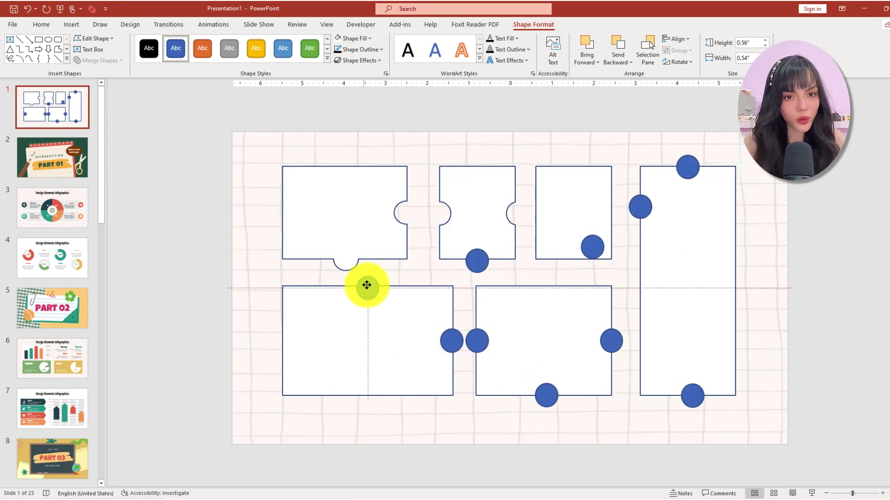
pyautogui.click(98, 60)
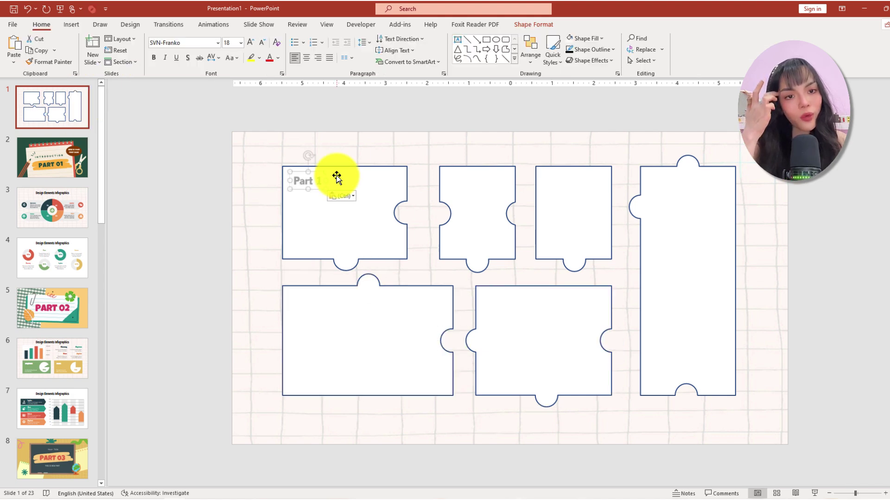
# Step: Copy the Part 1 label into the next piece and go to the PART 01 introduction slide
pyautogui.moveTo(338, 179)
pyautogui.mouseDown()
pyautogui.moveTo(467, 195)
pyautogui.moveTo(561, 193)
pyautogui.moveTo(566, 182)
pyautogui.moveTo(318, 298)
pyautogui.moveTo(512, 305)
pyautogui.mouseUp()
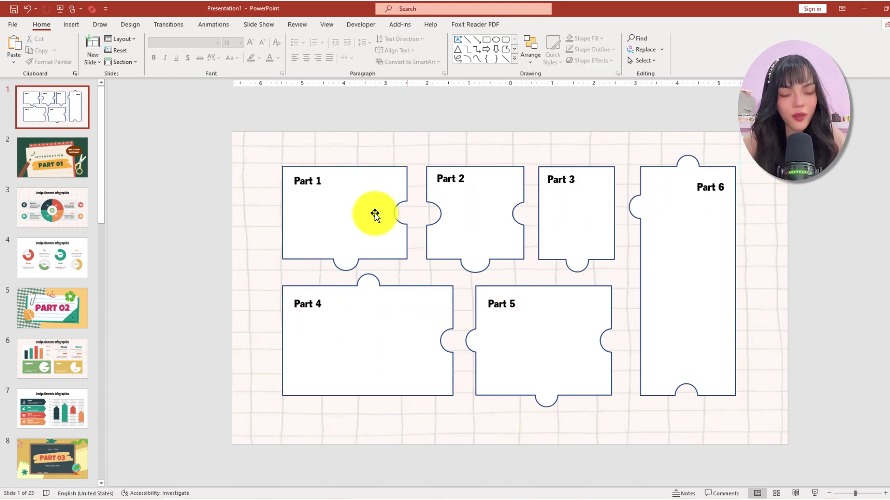
pyautogui.click(53, 171)
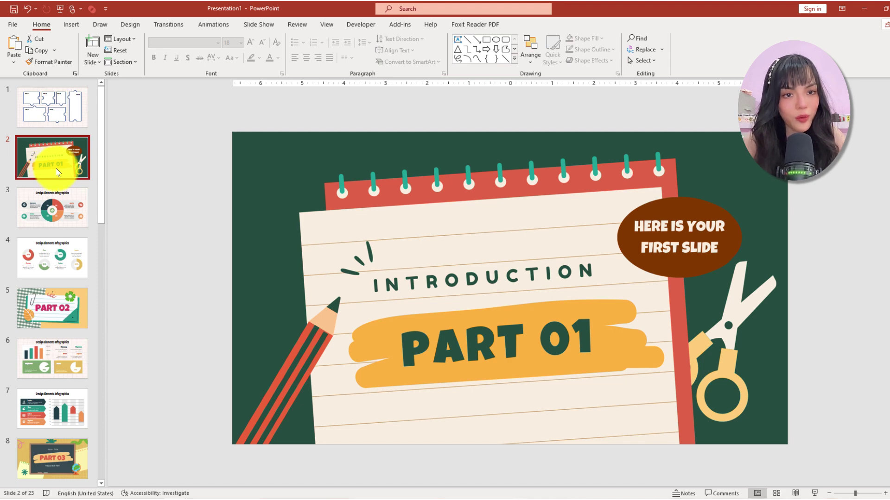
# Step: Copy the donut and bar chart infographics into Parts 1 and 2, resizing them to fit
pyautogui.click(73, 212)
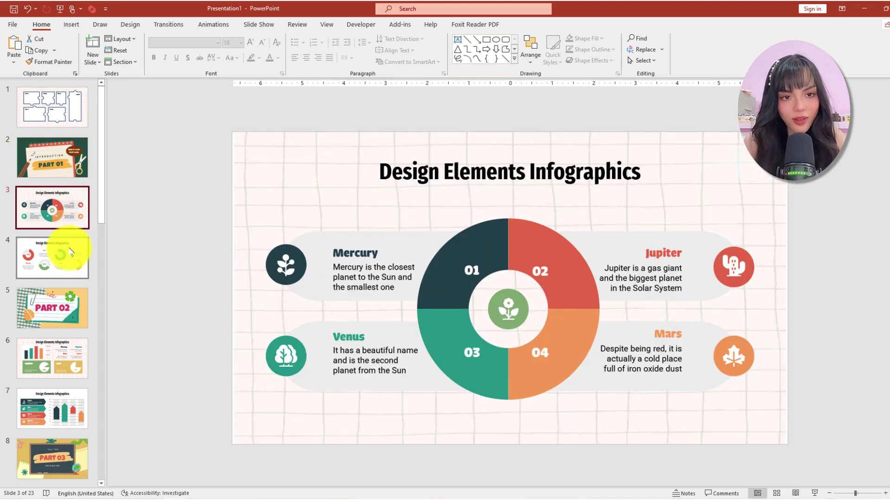
pyautogui.click(70, 264)
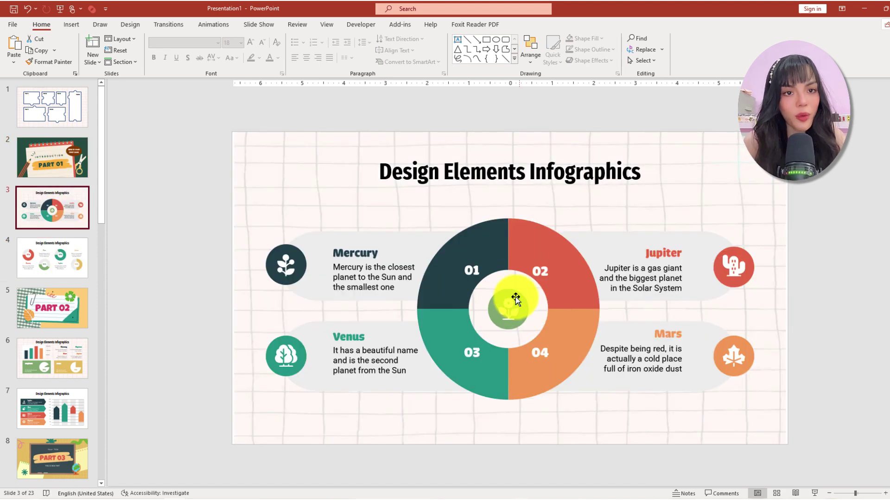
pyautogui.click(516, 297)
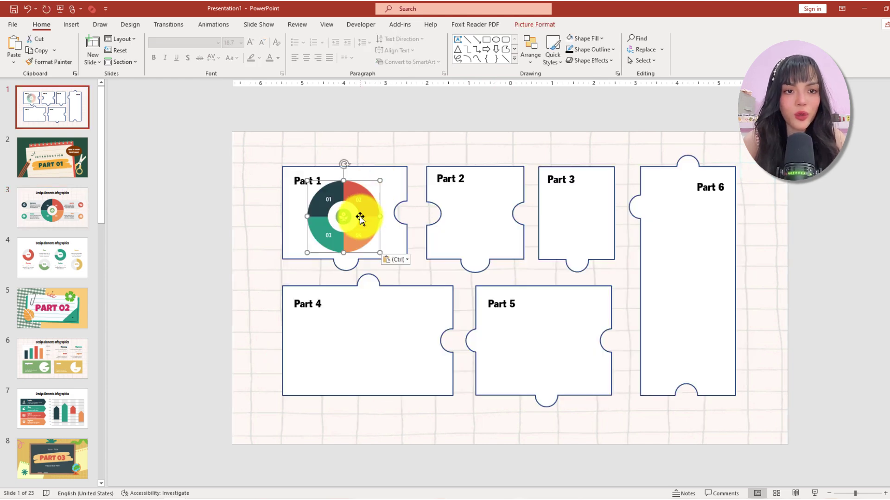
pyautogui.moveTo(379, 181); pyautogui.dragTo(363, 218)
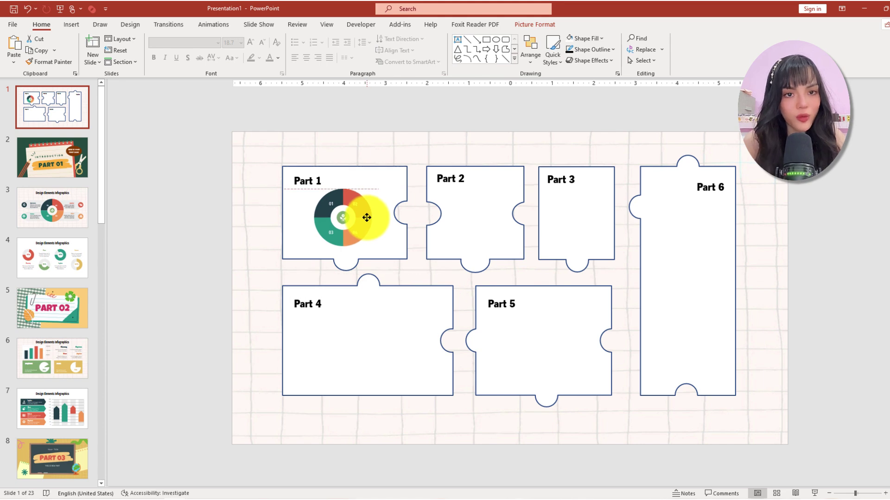
pyautogui.click(52, 308)
pyautogui.click(57, 357)
pyautogui.click(341, 264)
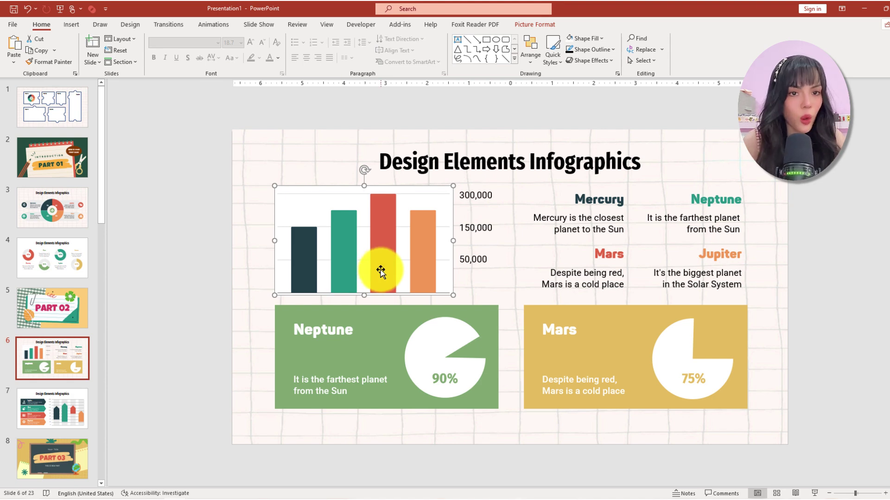
pyautogui.hotkey('ctrl', 'v')
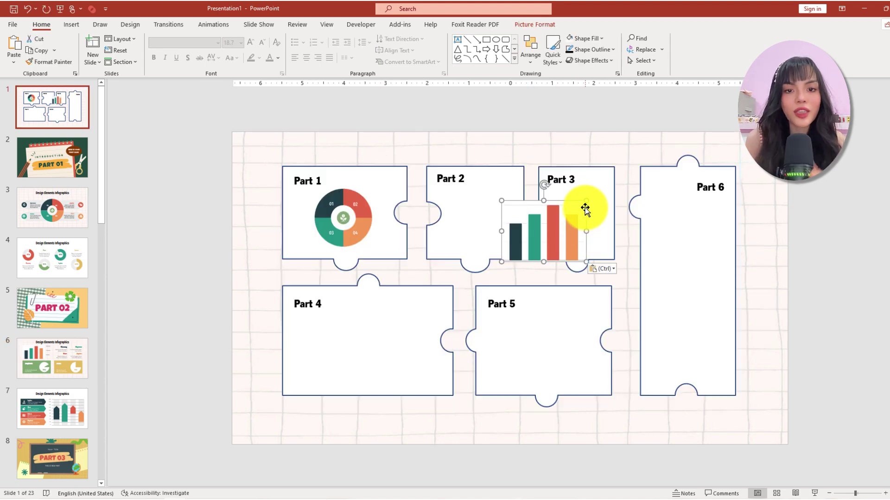
pyautogui.moveTo(562, 228); pyautogui.dragTo(496, 210)
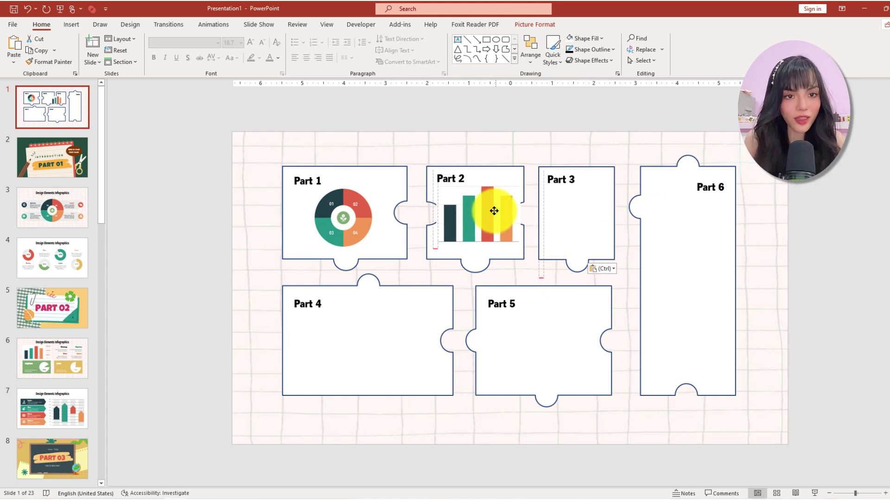
pyautogui.moveTo(518, 180)
pyautogui.mouseDown()
pyautogui.moveTo(488, 198)
pyautogui.moveTo(487, 218)
pyautogui.mouseUp()
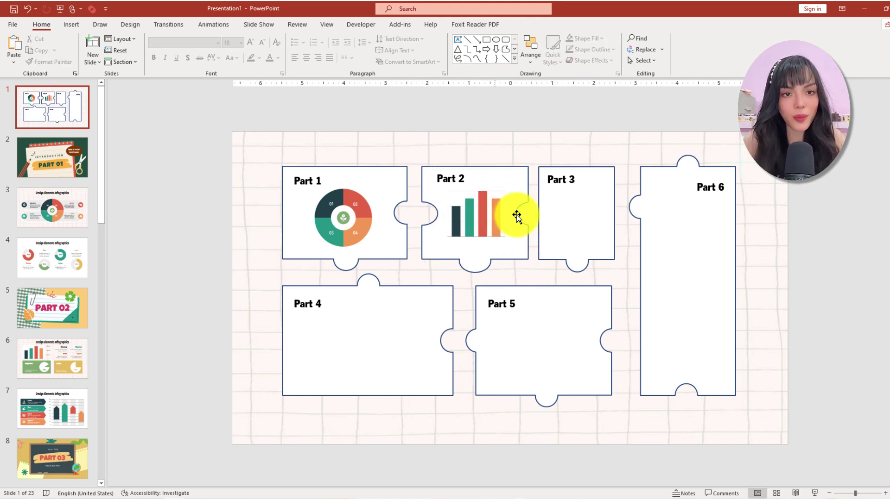
# Step: Paste brain, gauge, lightbulb and pyramid graphics into Parts 3–6; move the Part 6 label top-left
pyautogui.hotkey('ctrl', 'v')
pyautogui.moveTo(630, 260); pyautogui.dragTo(583, 223)
pyautogui.hotkey('ctrl', 'v')
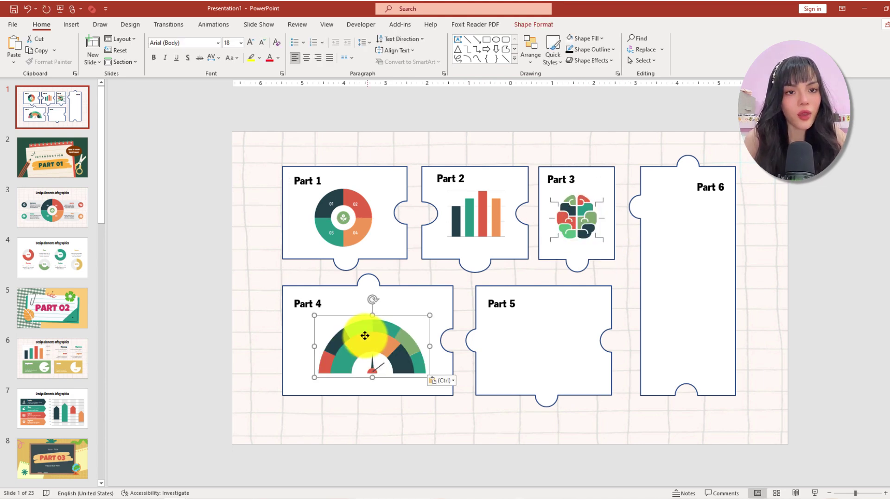
pyautogui.click(540, 338)
pyautogui.hotkey('ctrl', 'v')
pyautogui.moveTo(570, 259); pyautogui.dragTo(549, 360)
pyautogui.click(686, 297)
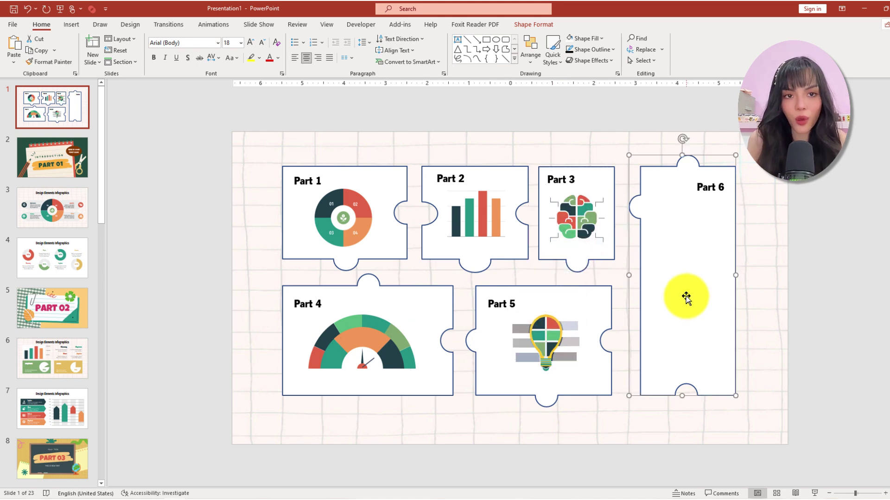
pyautogui.hotkey('ctrl', 'v')
pyautogui.moveTo(686, 298); pyautogui.dragTo(695, 291)
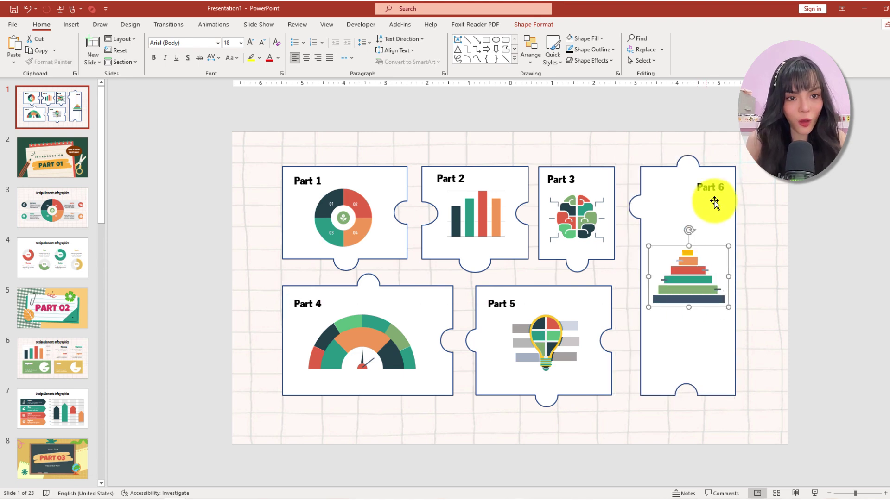
pyautogui.moveTo(717, 190); pyautogui.dragTo(689, 190)
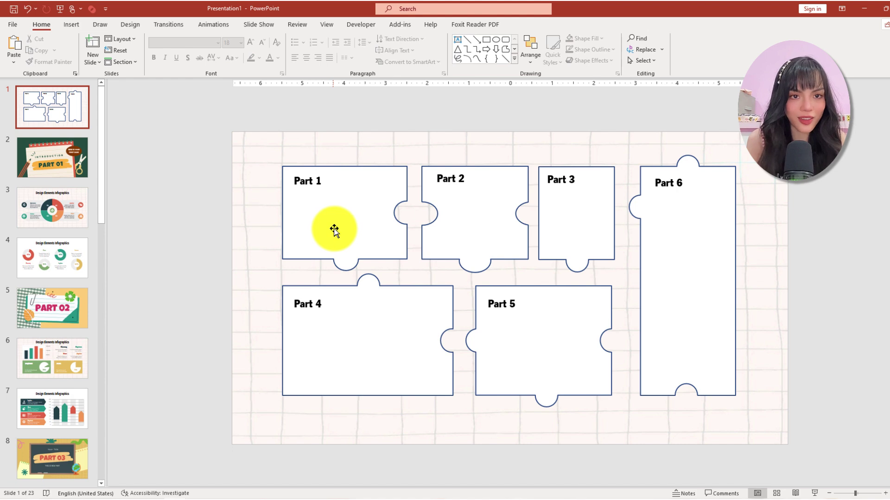
# Step: Insert four icons from the icon library and paste the coloured puzzle shapes onto slide 1
pyautogui.click(72, 24)
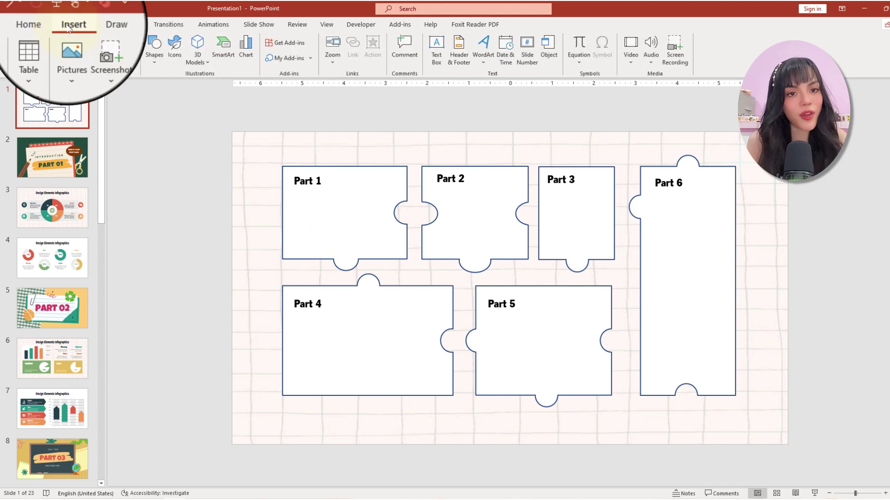
pyautogui.click(174, 58)
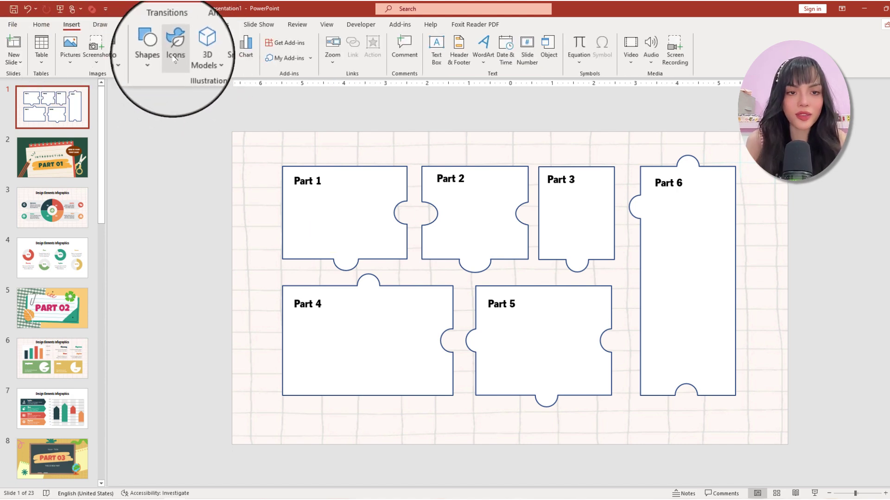
pyautogui.scroll(-3, 380, 278)
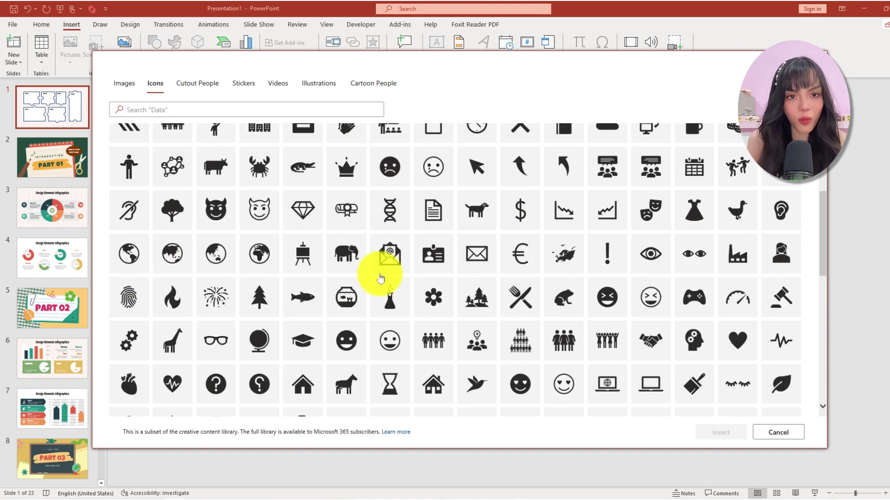
pyautogui.scroll(1, 380, 278)
pyautogui.scroll(4, 380, 278)
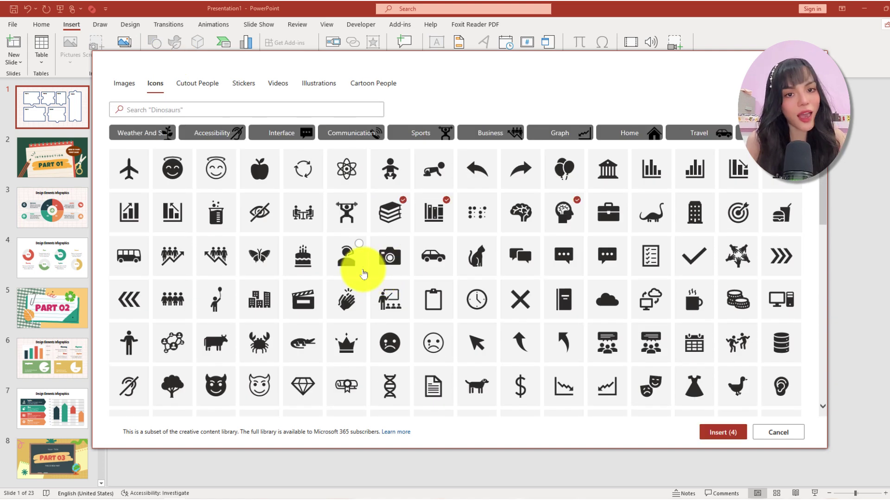
pyautogui.click(733, 433)
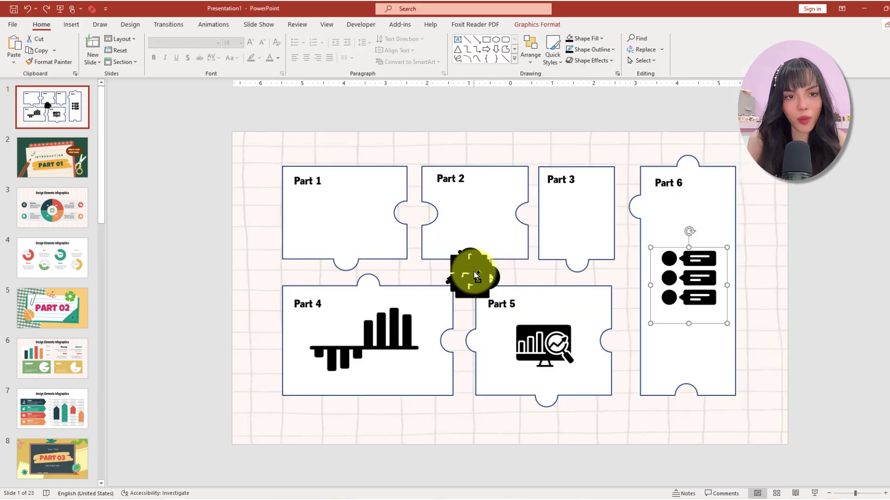
pyautogui.hotkey('ctrl', 'v')
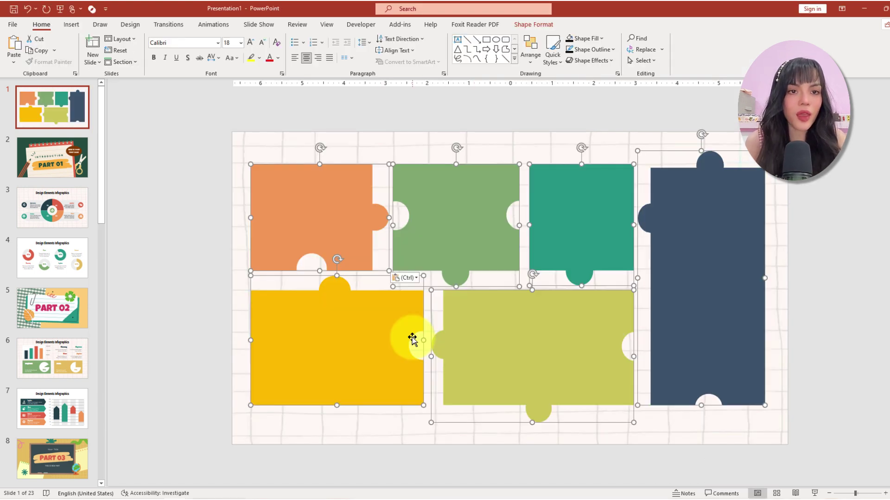
# Step: Fill the selected icons with white and check the finished layout by selecting all slide objects
pyautogui.click(285, 39)
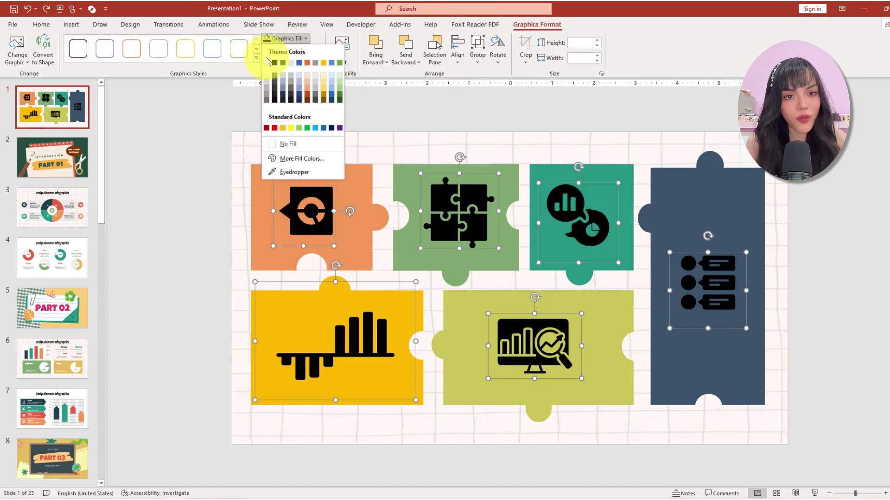
pyautogui.click(267, 62)
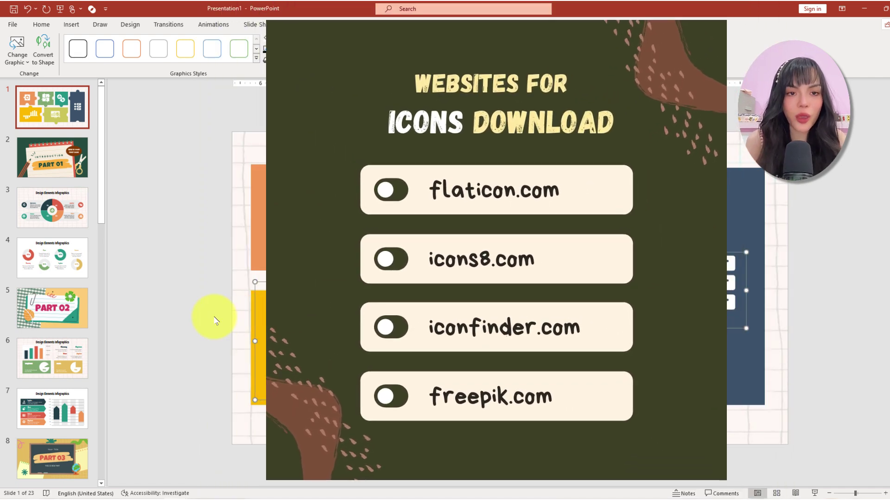
pyautogui.click(215, 319)
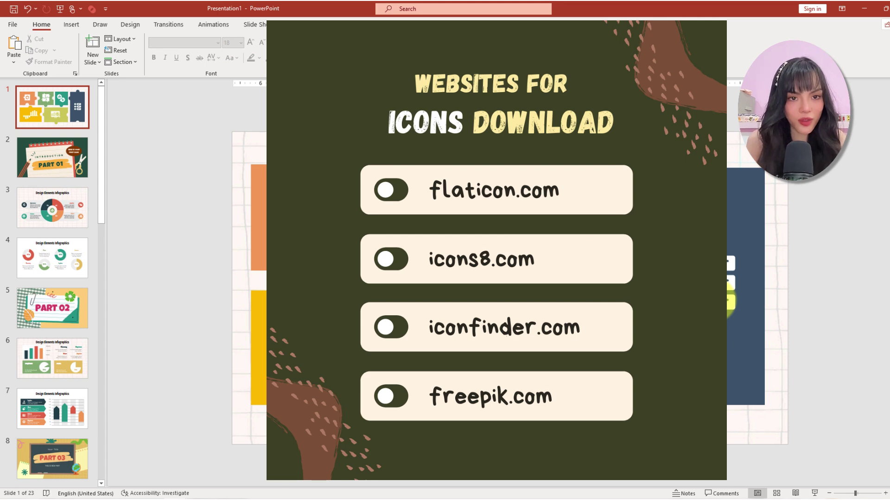
pyautogui.click(499, 386)
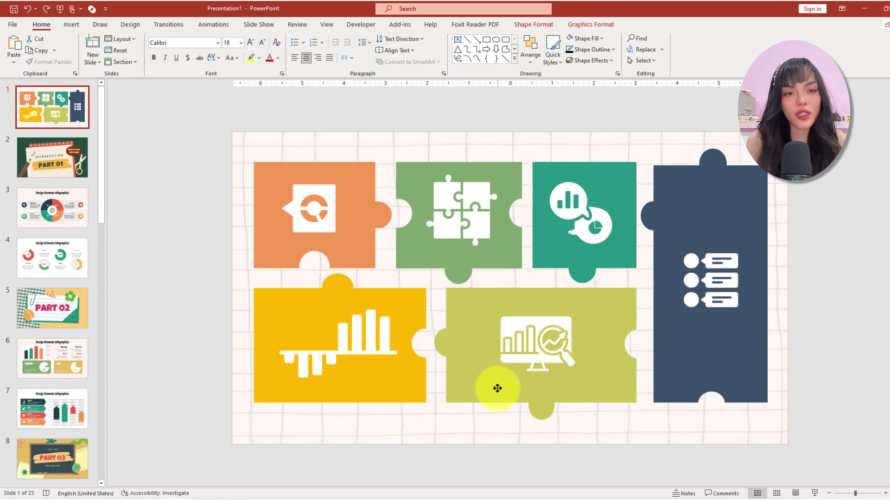
pyautogui.hotkey('ctrl', 'a')
pyautogui.click(818, 275)
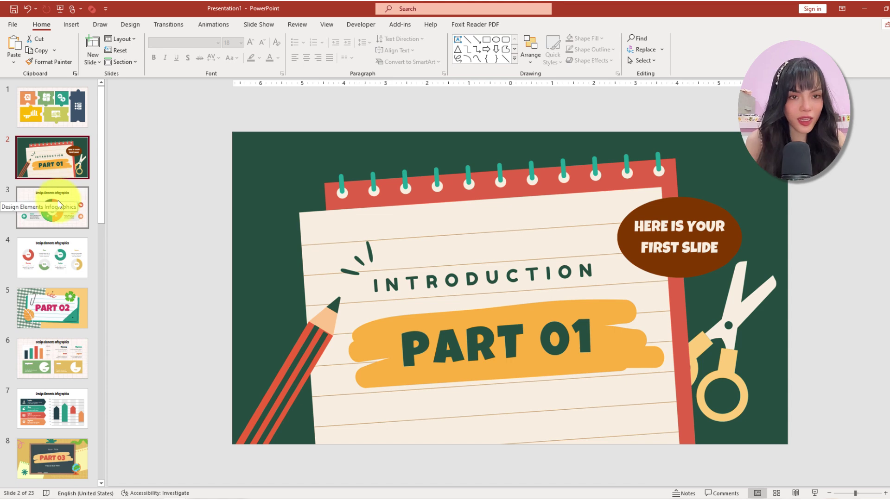
pyautogui.click(59, 204)
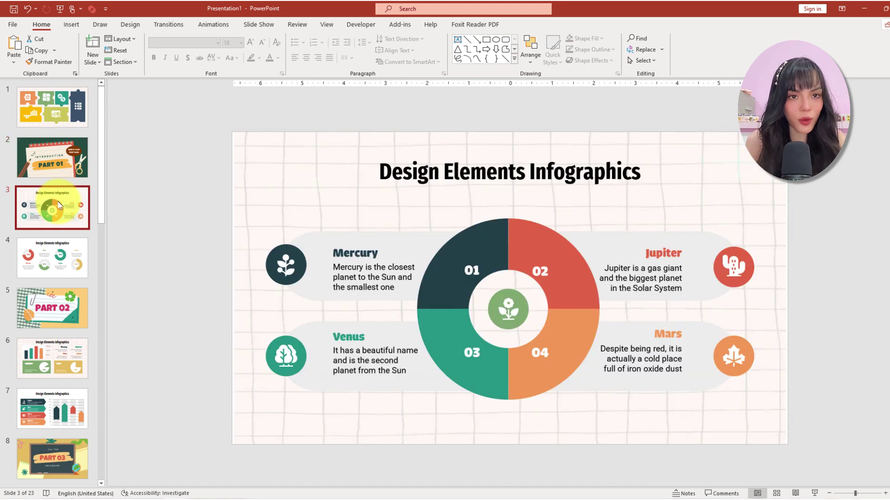
pyautogui.click(53, 259)
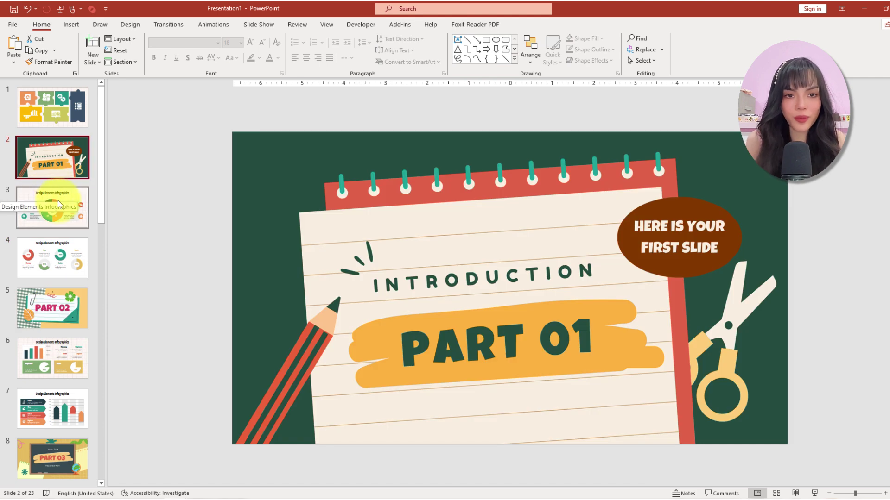
pyautogui.click(59, 204)
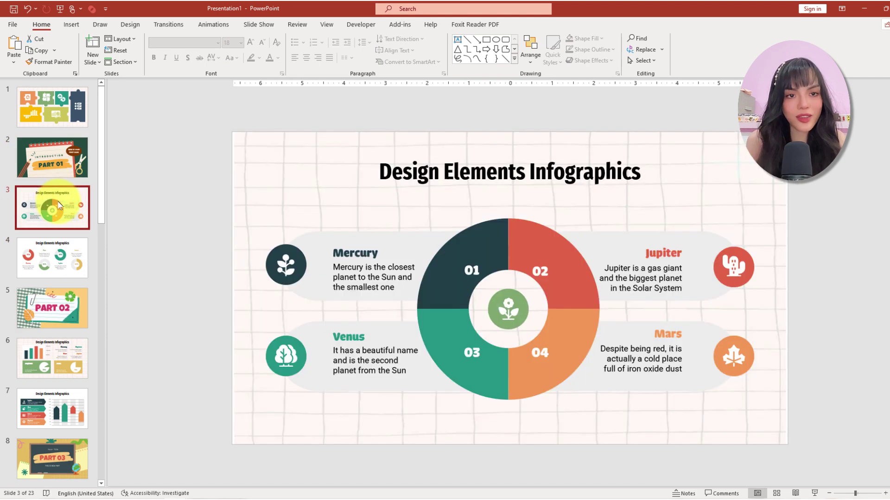
pyautogui.click(59, 251)
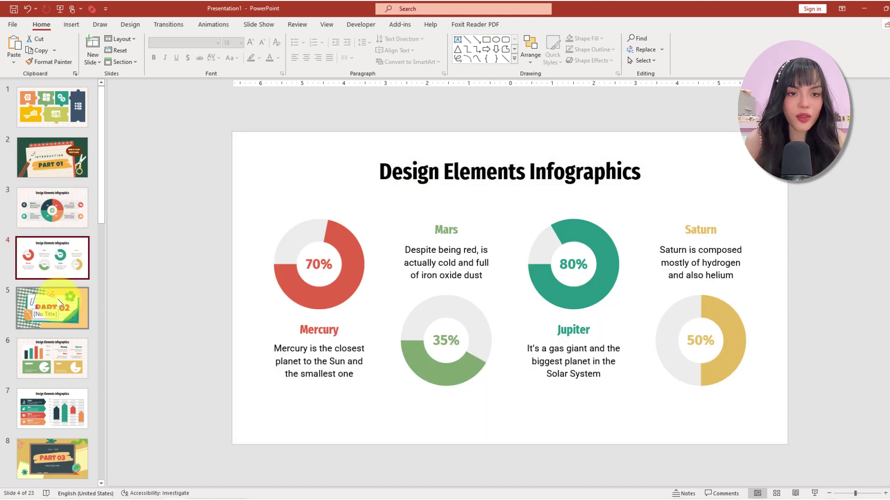
pyautogui.moveTo(52, 106); pyautogui.dragTo(52, 132)
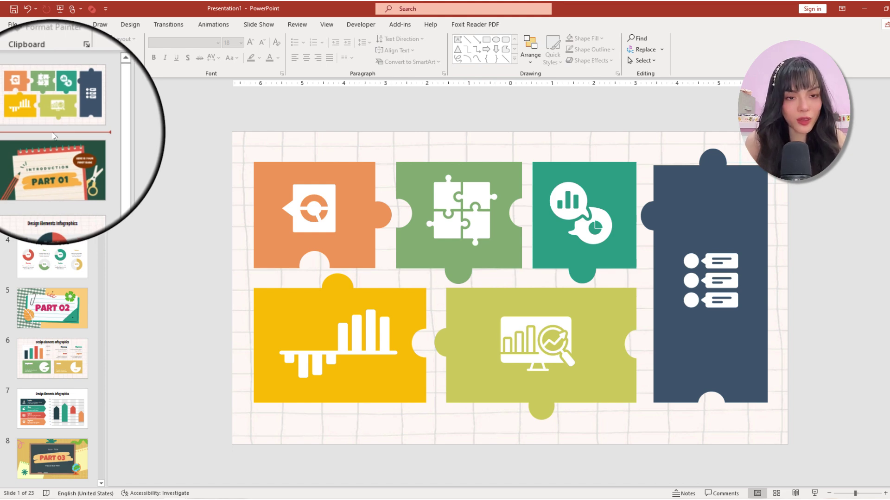
# Step: Create a Part 2 section starting at slide 2
pyautogui.rightClick(53, 133)
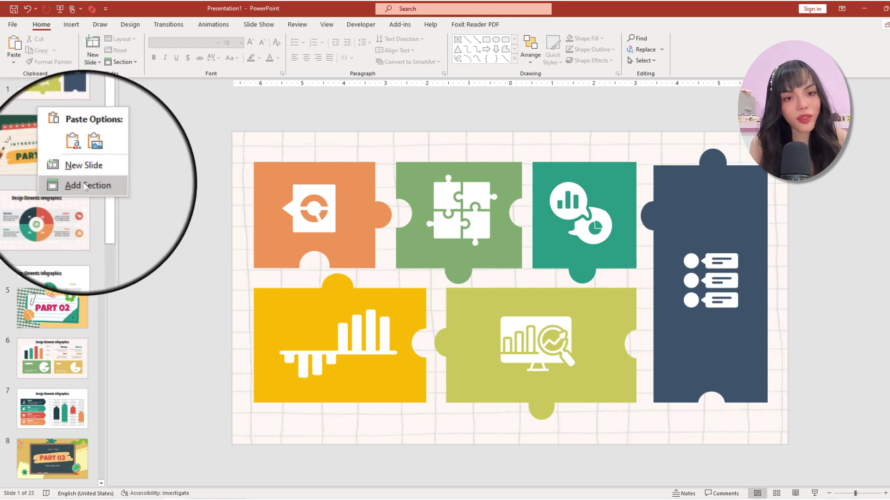
pyautogui.click(85, 185)
pyautogui.write('Part 1')
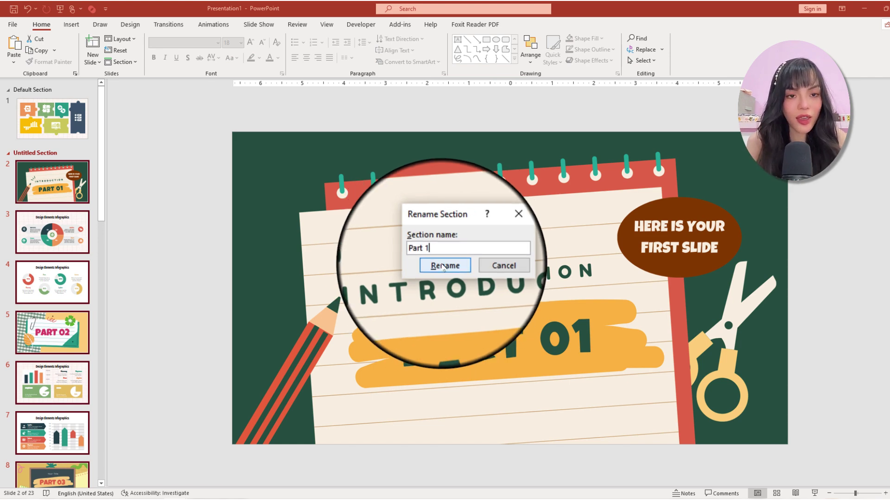
pyautogui.click(445, 271)
# Step: Add a section named Part 2 starting at the PART 02 slide
pyautogui.click(54, 229)
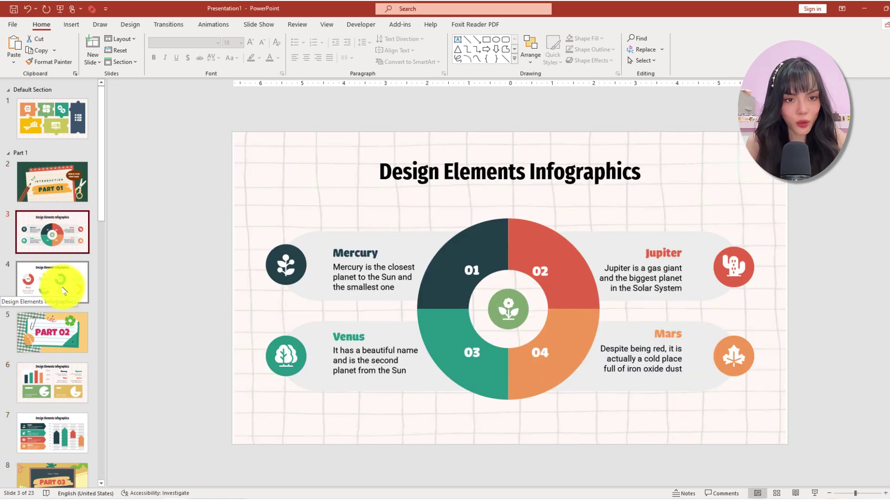
pyautogui.click(63, 290)
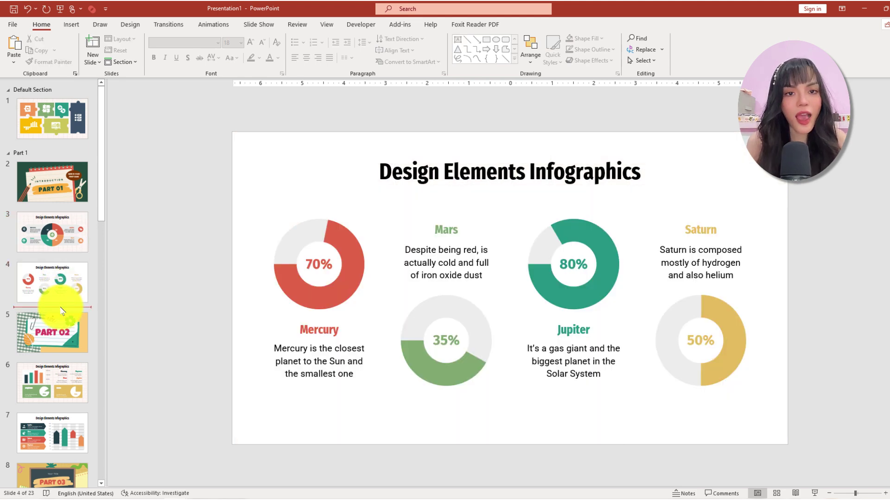
pyautogui.click(63, 321)
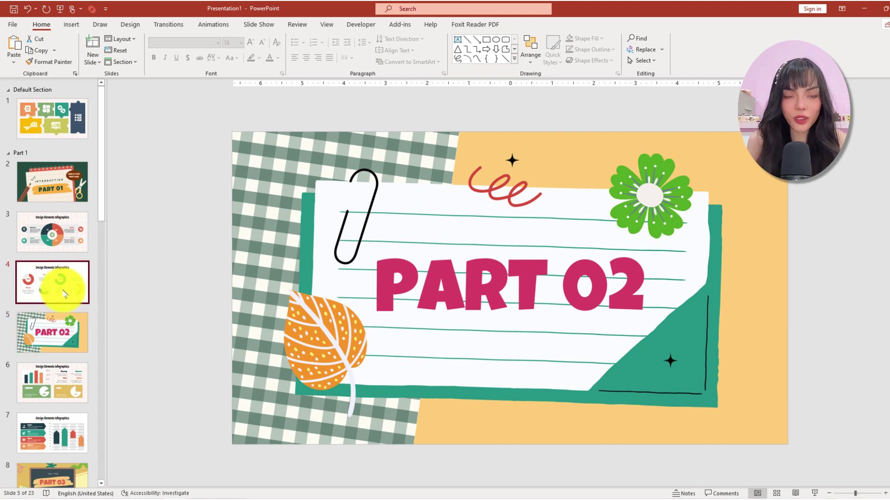
pyautogui.click(64, 292)
pyautogui.rightClick(62, 307)
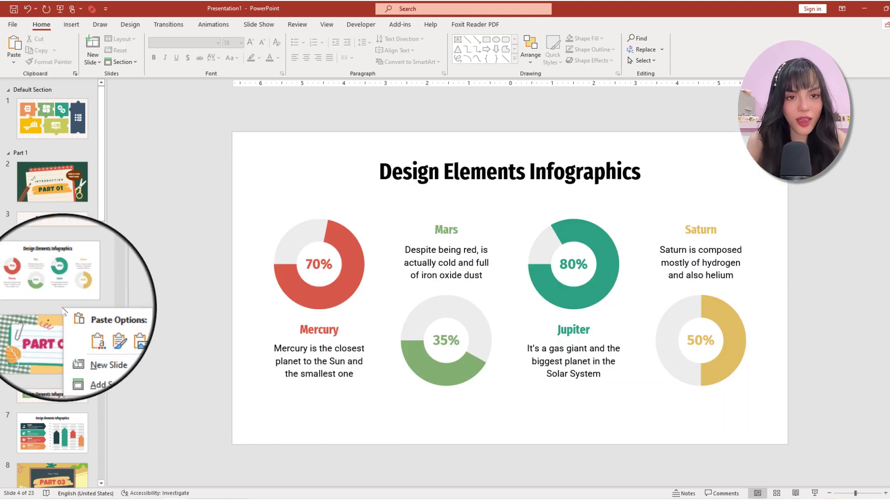
pyautogui.click(95, 361)
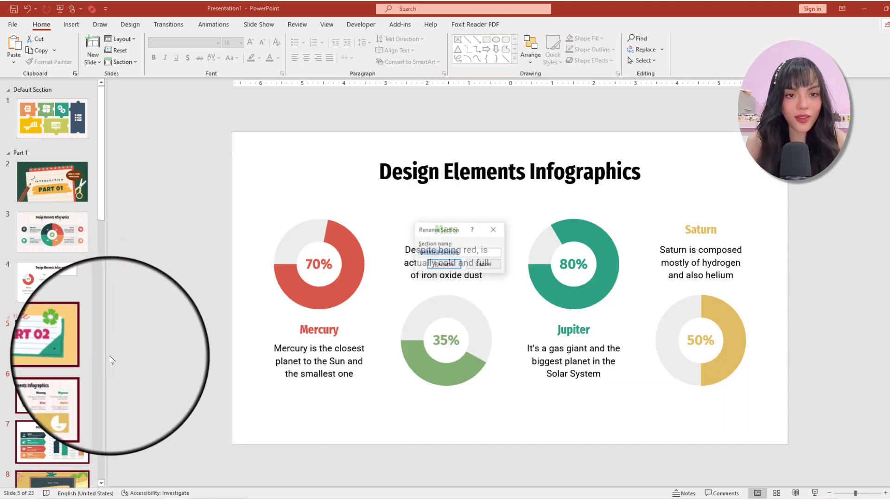
pyautogui.write('Part 2')
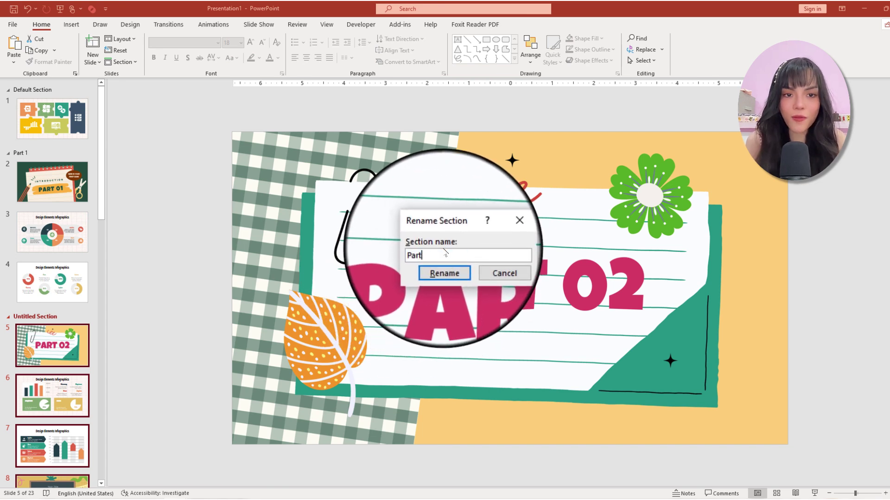
pyautogui.click(444, 273)
# Step: Add a section named Part 3 starting at the PART 03 slide
pyautogui.rightClick(67, 333)
pyautogui.click(101, 384)
pyautogui.write('Part 3')
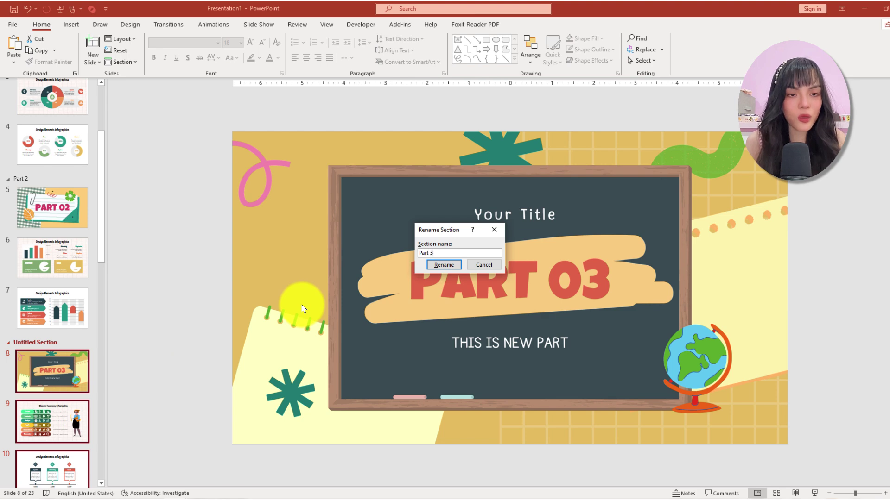
pyautogui.click(444, 264)
# Step: Add sections Part 4 through Part 6, each starting at its matching PART slide
pyautogui.rightClick(59, 342)
pyautogui.click(93, 394)
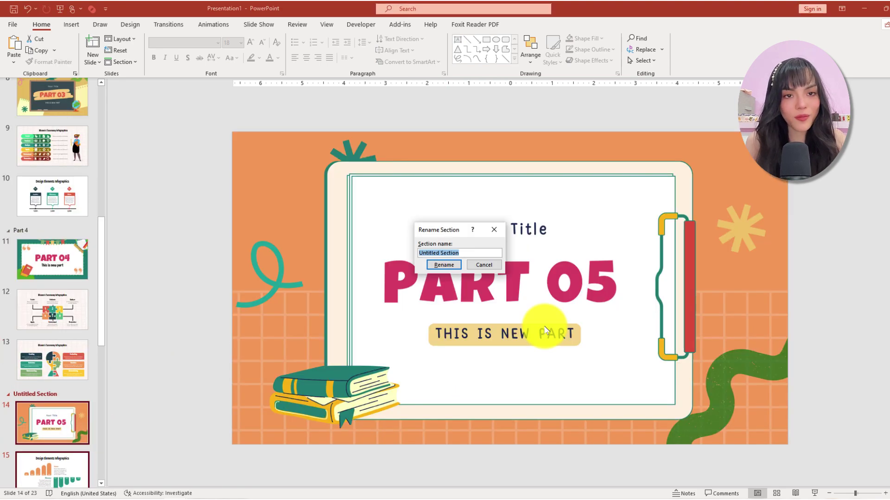
pyautogui.write('Part 5')
pyautogui.click(444, 264)
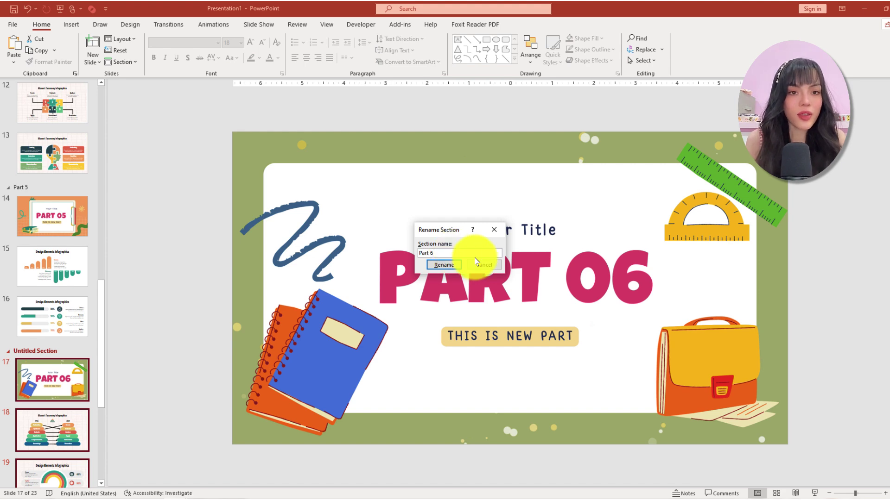
pyautogui.click(443, 265)
pyautogui.scroll(-3, 51, 403)
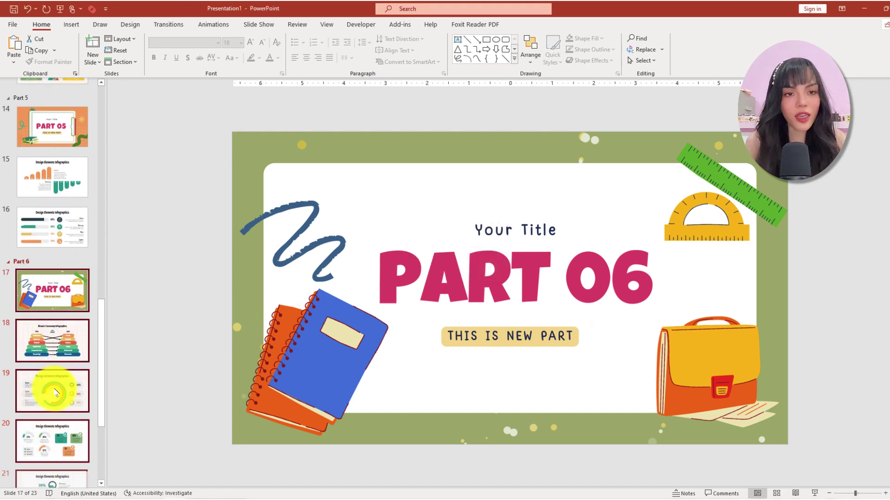
pyautogui.click(58, 417)
pyautogui.scroll(3, 65, 417)
pyautogui.scroll(5, 65, 399)
# Step: On the puzzle summary slide, insert Section Zooms for all six sections, Part 1 to Part 6
pyautogui.scroll(5, 64, 398)
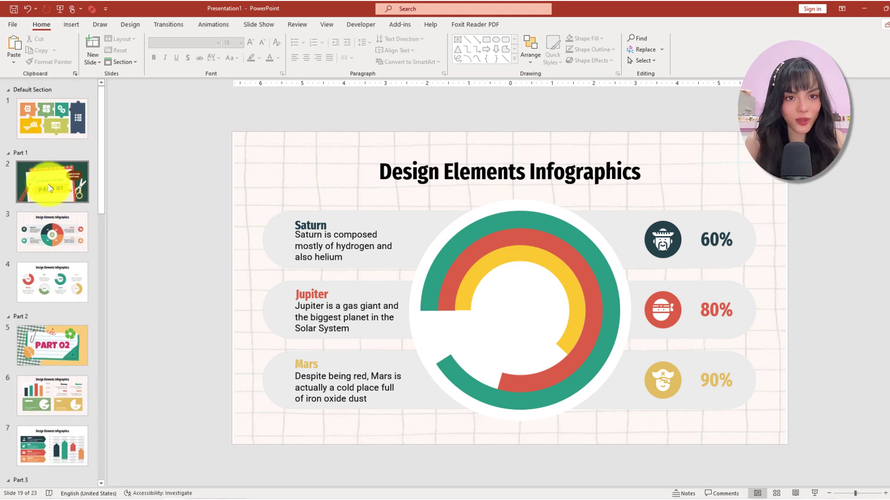
pyautogui.click(52, 118)
pyautogui.click(72, 27)
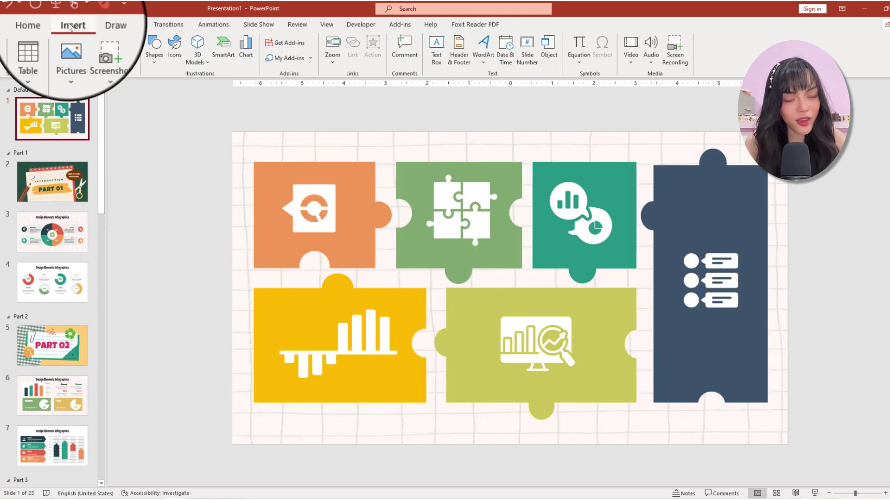
pyautogui.click(333, 55)
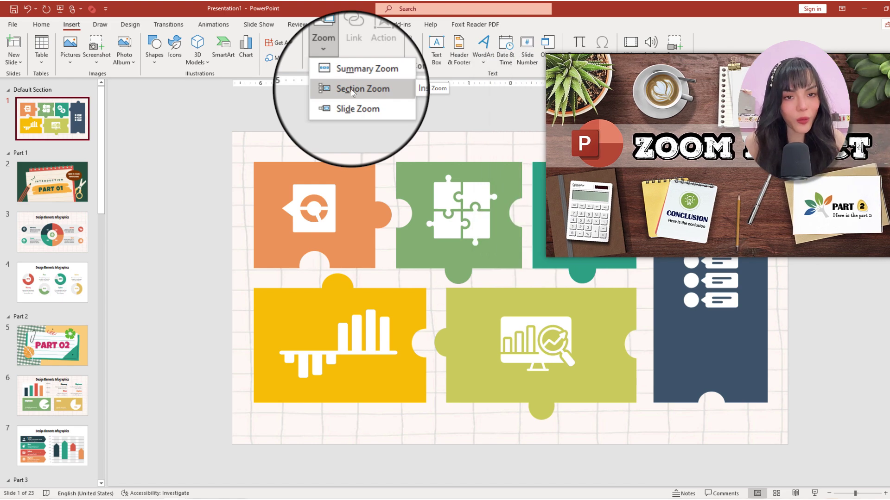
pyautogui.click(352, 91)
pyautogui.click(374, 232)
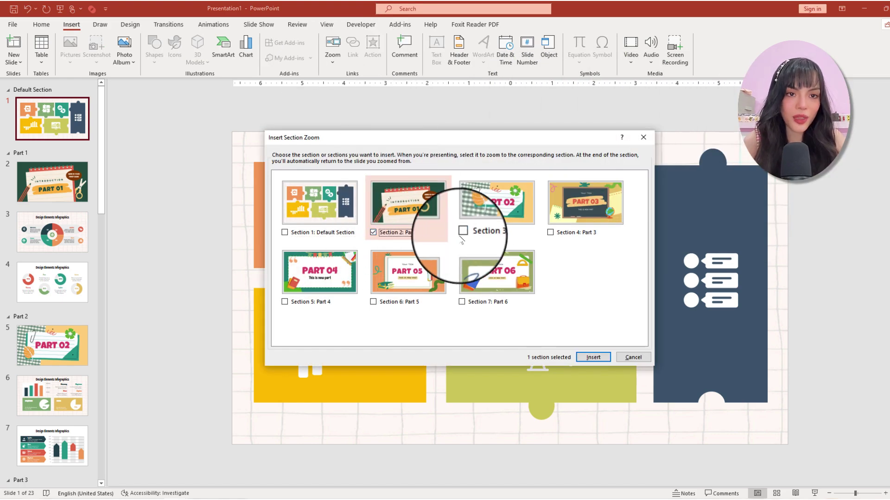
pyautogui.click(461, 232)
pyautogui.click(550, 232)
pyautogui.click(284, 301)
pyautogui.click(373, 302)
pyautogui.click(461, 302)
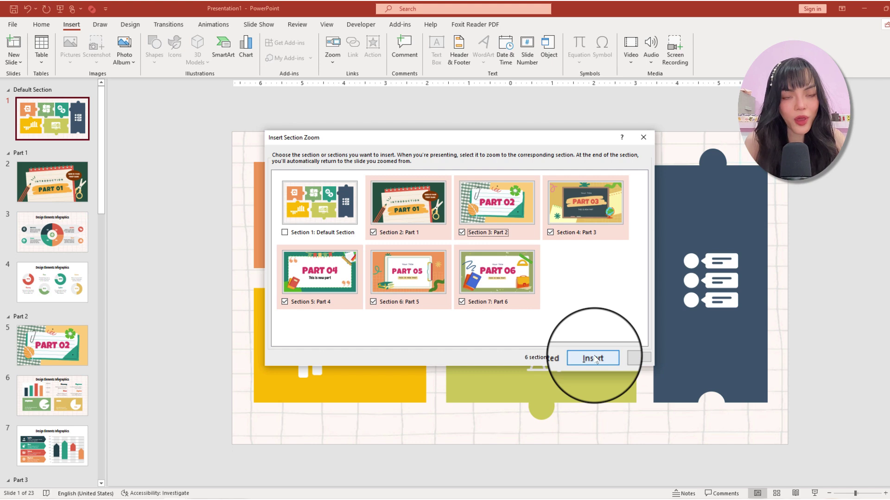
pyautogui.click(595, 359)
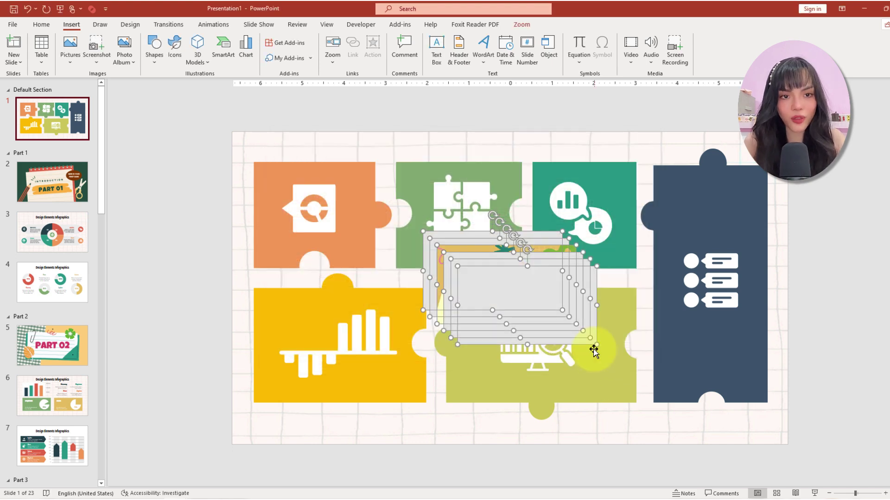
# Step: Set the six section zooms' Zoom Border to No Outline
pyautogui.click(522, 24)
pyautogui.click(640, 39)
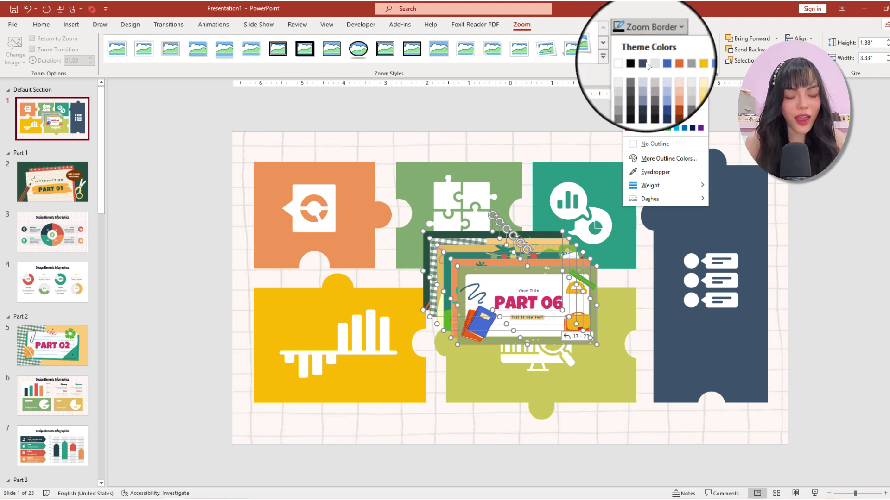
pyautogui.click(653, 146)
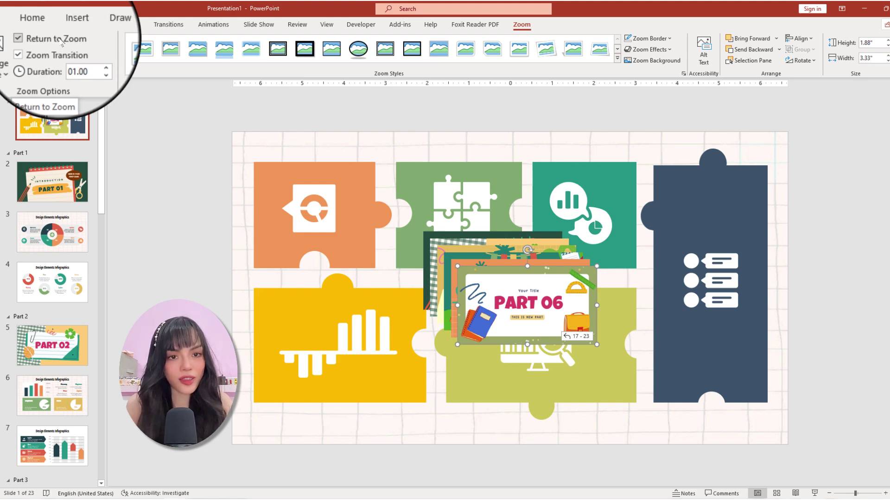
# Step: Drag the PART 06 down to PART 01 zooms onto their matching numbered puzzle pieces
pyautogui.moveTo(574, 305); pyautogui.dragTo(762, 282)
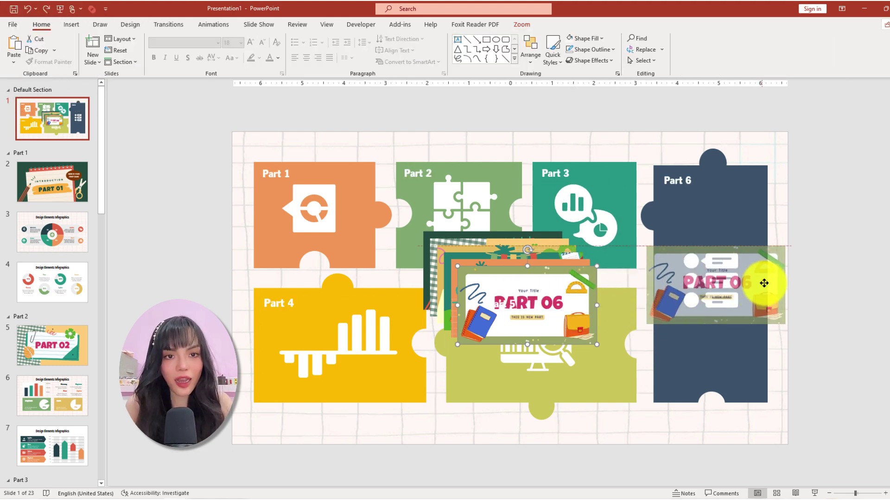
pyautogui.moveTo(562, 318); pyautogui.dragTo(579, 366)
pyautogui.moveTo(549, 298); pyautogui.dragTo(385, 349)
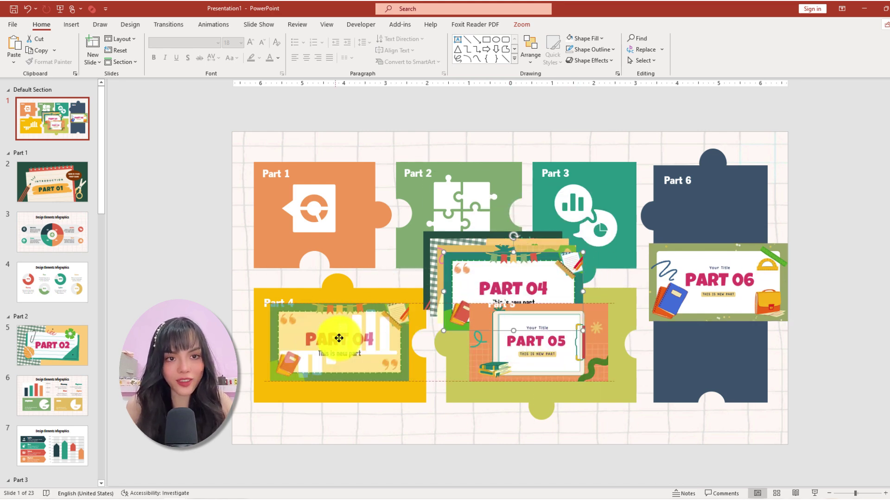
pyautogui.moveTo(556, 238); pyautogui.dragTo(626, 176)
pyautogui.moveTo(485, 272)
pyautogui.mouseDown()
pyautogui.moveTo(456, 201)
pyautogui.moveTo(453, 213)
pyautogui.mouseUp()
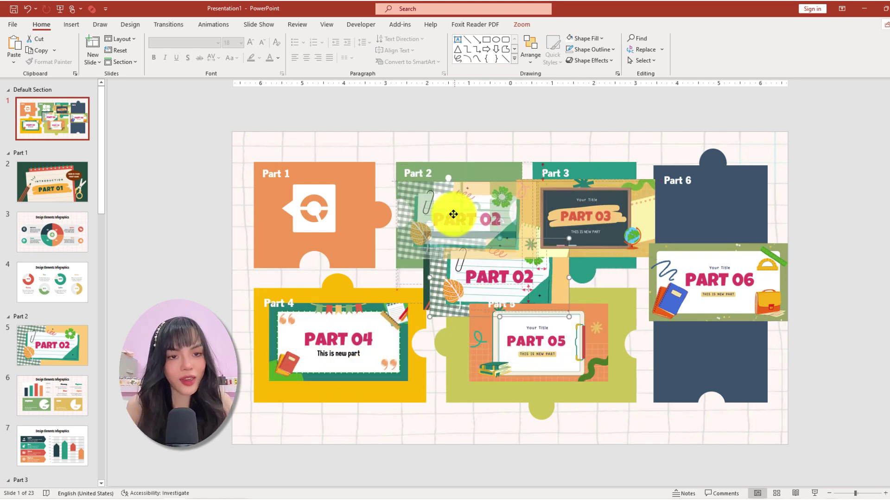
pyautogui.moveTo(482, 268); pyautogui.dragTo(307, 223)
pyautogui.click(513, 314)
pyautogui.click(307, 218)
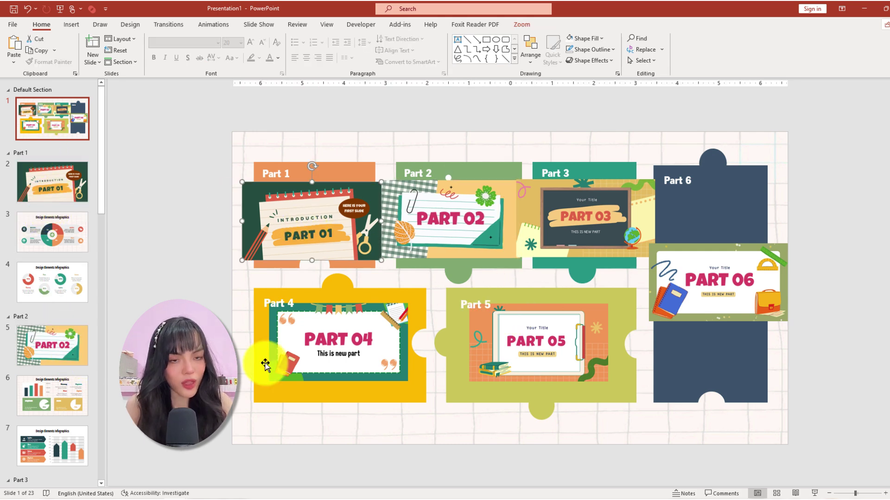
pyautogui.click(427, 248)
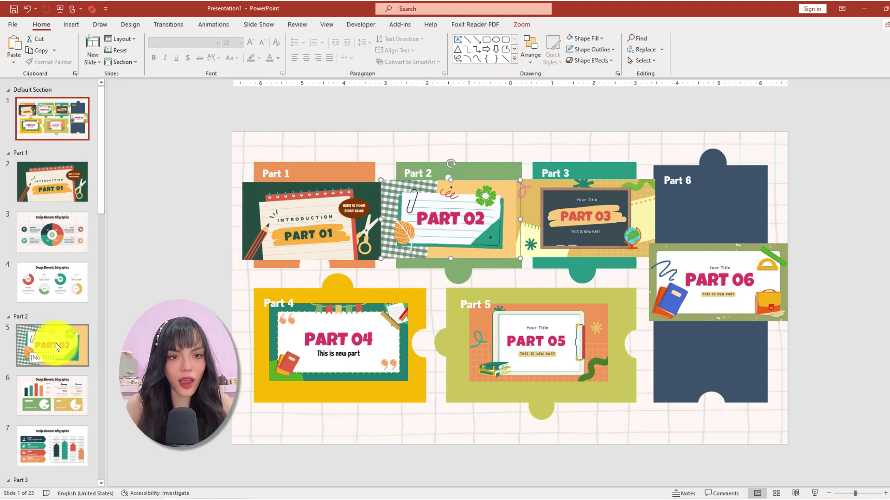
pyautogui.click(338, 225)
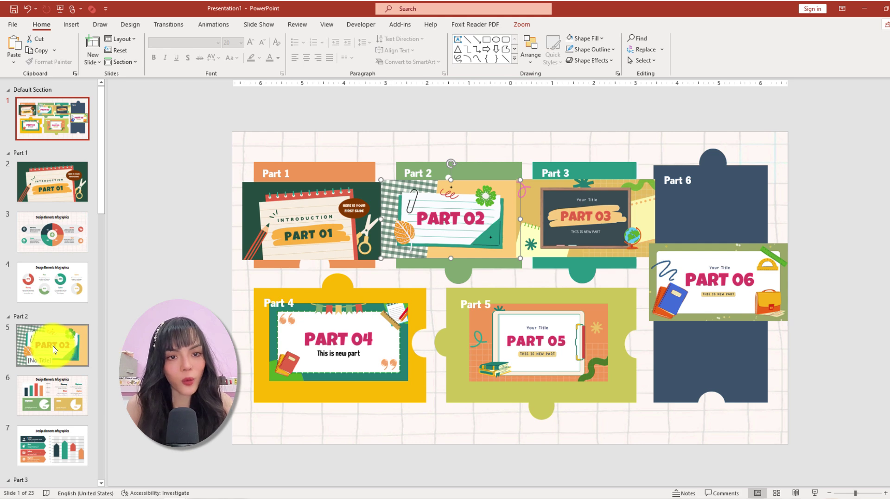
pyautogui.click(521, 24)
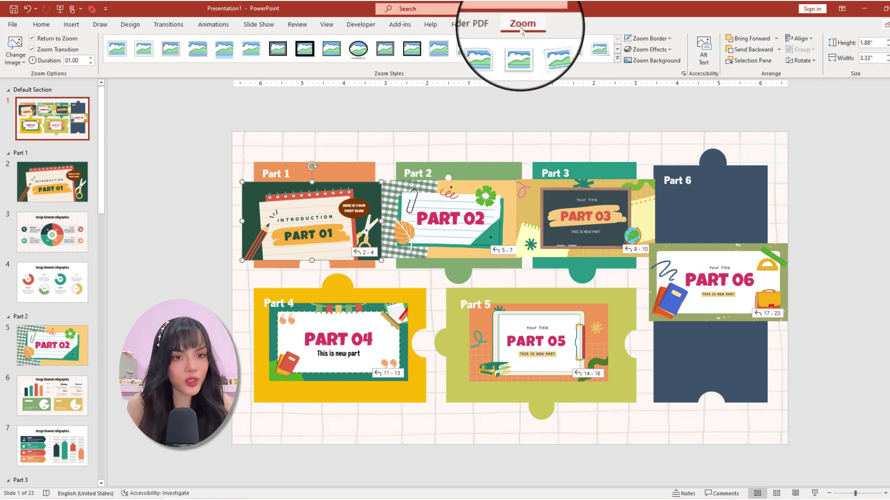
pyautogui.click(19, 53)
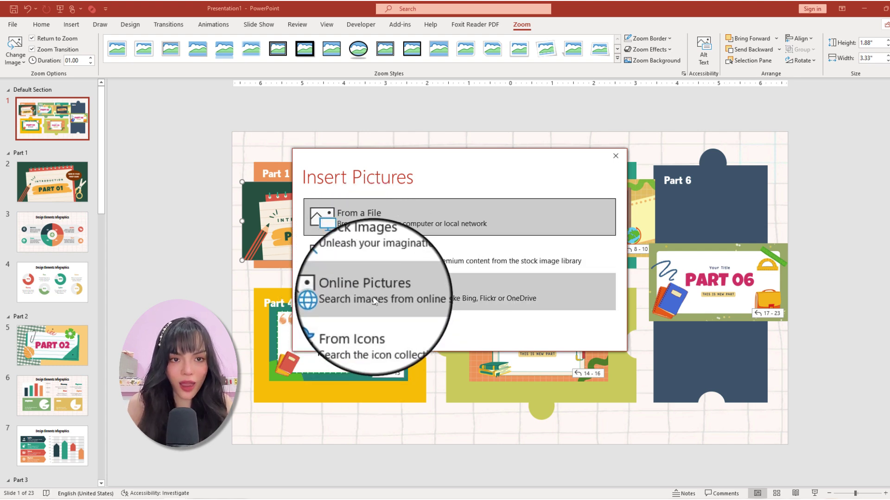
pyautogui.click(358, 325)
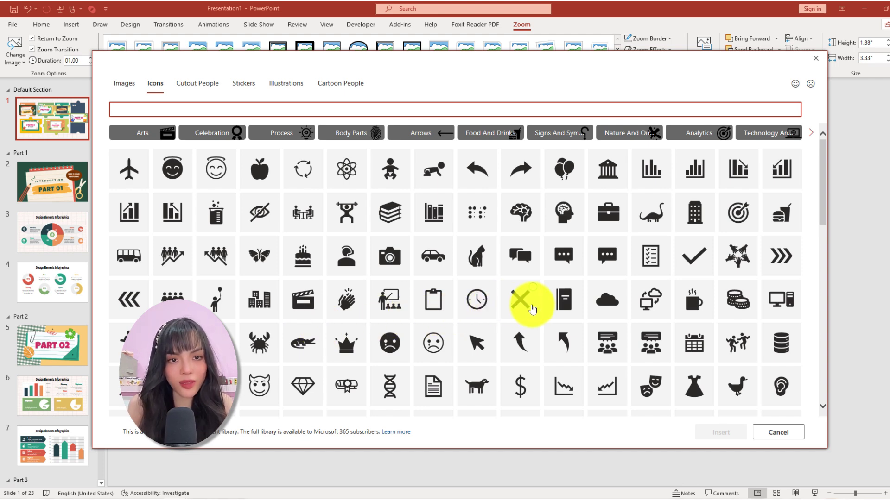
pyautogui.scroll(-2, 495, 294)
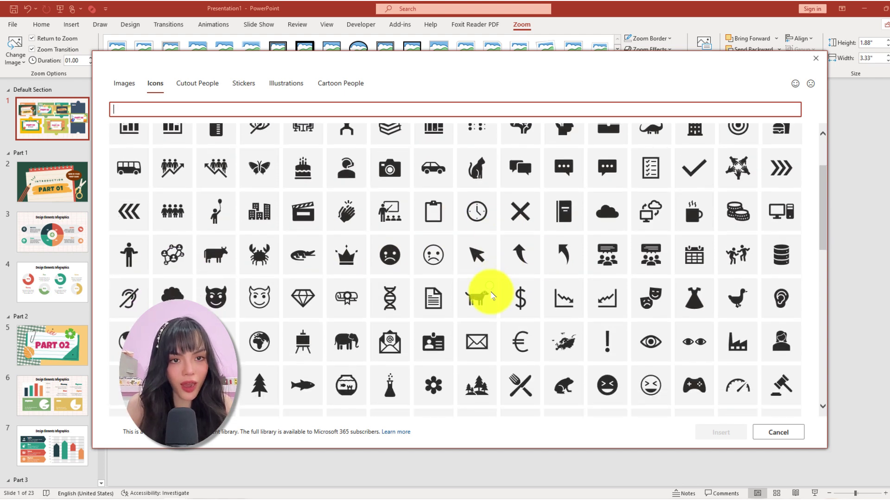
pyautogui.scroll(-1, 491, 295)
pyautogui.scroll(-2, 489, 299)
pyautogui.scroll(-4, 487, 300)
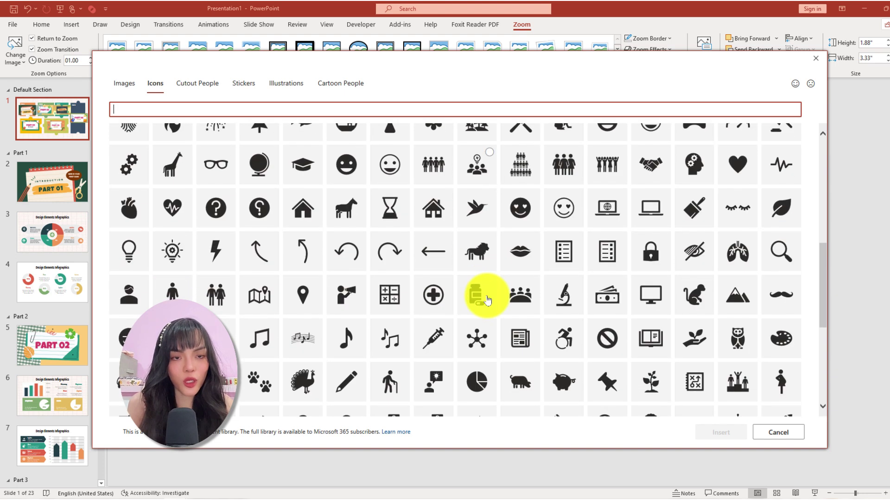
pyautogui.scroll(-1, 487, 300)
pyautogui.scroll(-1, 482, 297)
pyautogui.scroll(-2, 533, 294)
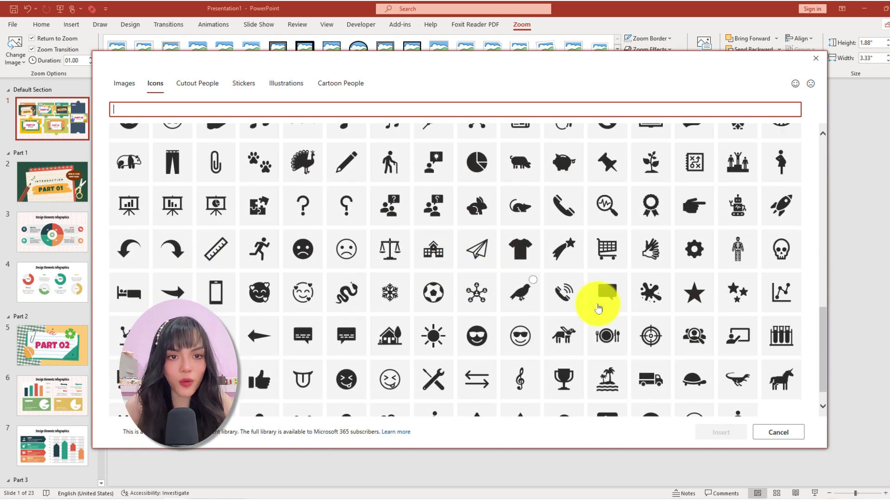
pyautogui.click(779, 433)
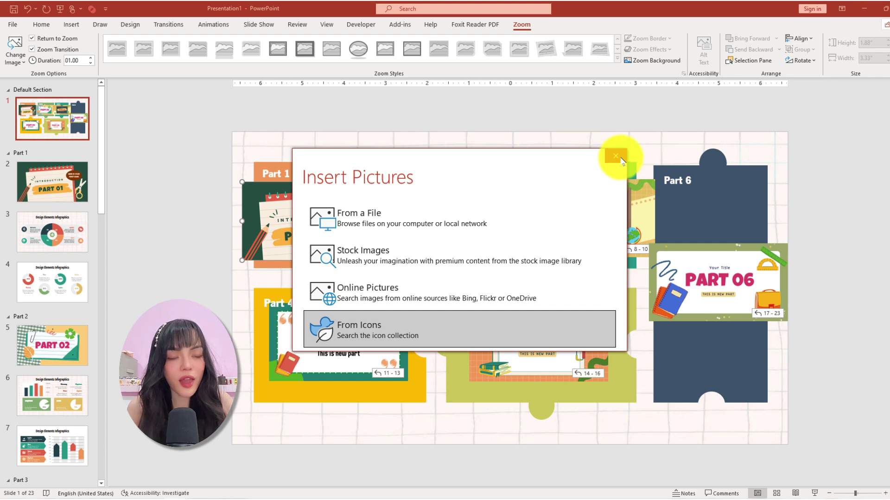
pyautogui.click(646, 160)
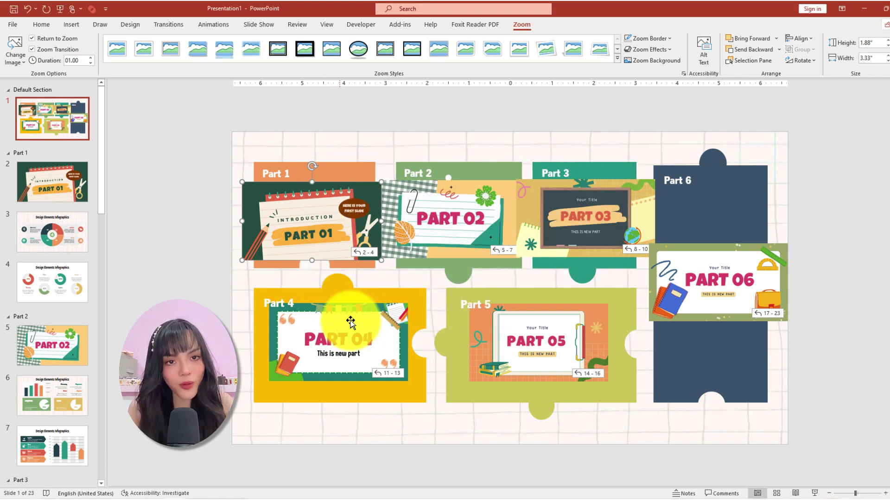
# Step: Move the Part 1 and Part 2 zooms off their pieces, then undo the move
pyautogui.moveTo(338, 243)
pyautogui.mouseDown()
pyautogui.moveTo(475, 253)
pyautogui.moveTo(345, 149)
pyautogui.mouseUp()
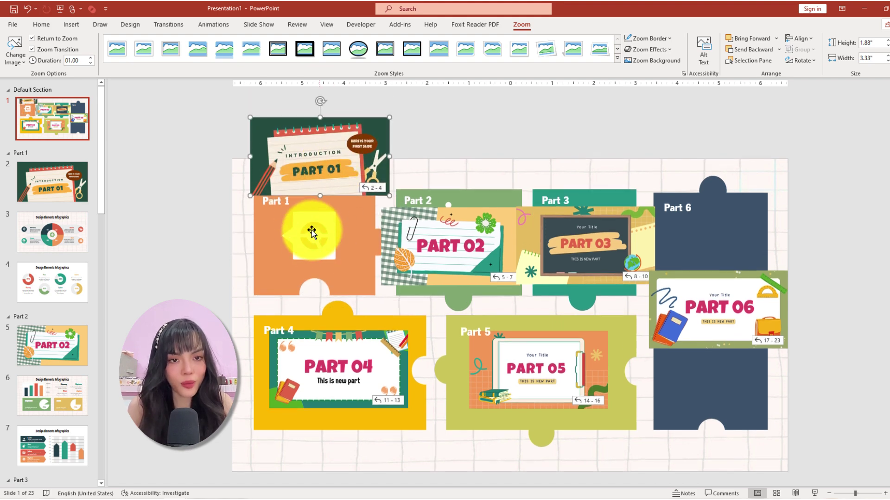
pyautogui.moveTo(440, 227); pyautogui.dragTo(433, 144)
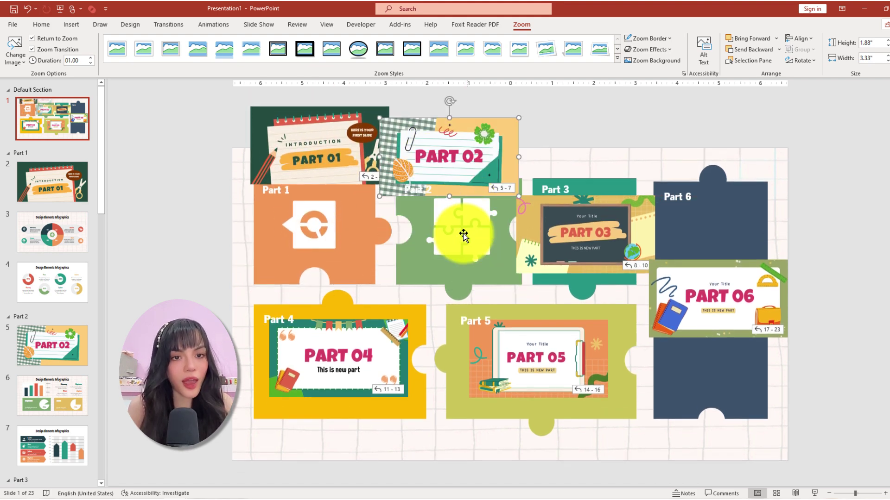
pyautogui.hotkey('ctrl', 'z')
pyautogui.hotkey('ctrl', 'z')
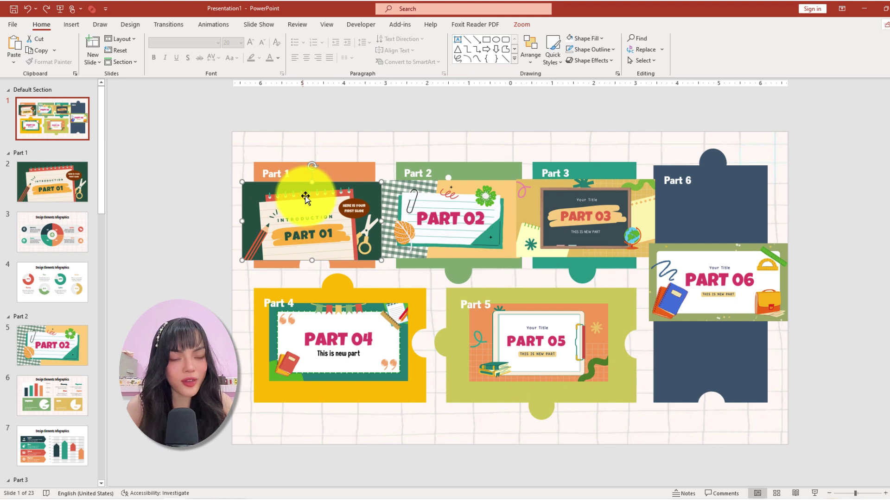
# Step: Draw a rectangle above the Part 1 puzzle piece
pyautogui.click(71, 24)
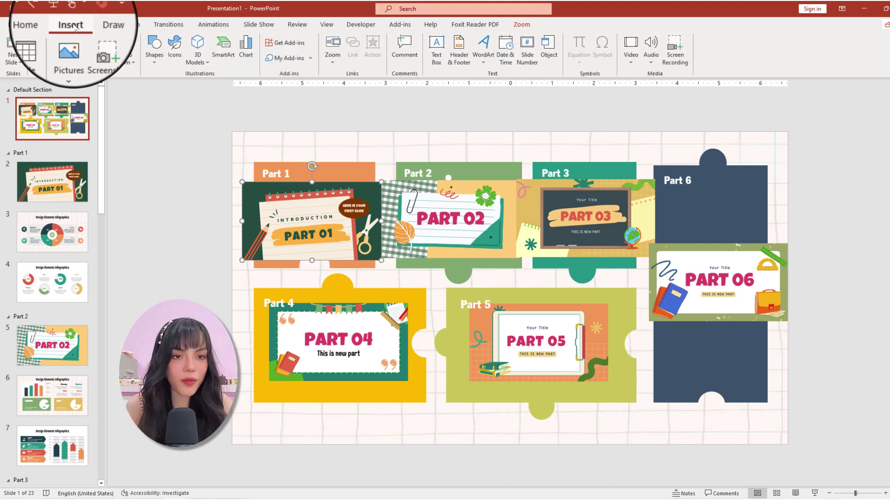
pyautogui.click(155, 48)
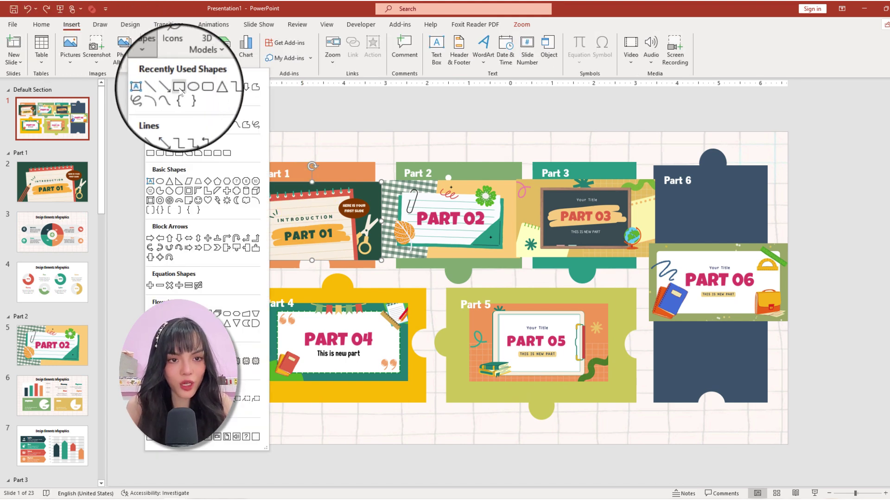
pyautogui.click(179, 88)
pyautogui.moveTo(218, 117); pyautogui.dragTo(391, 195)
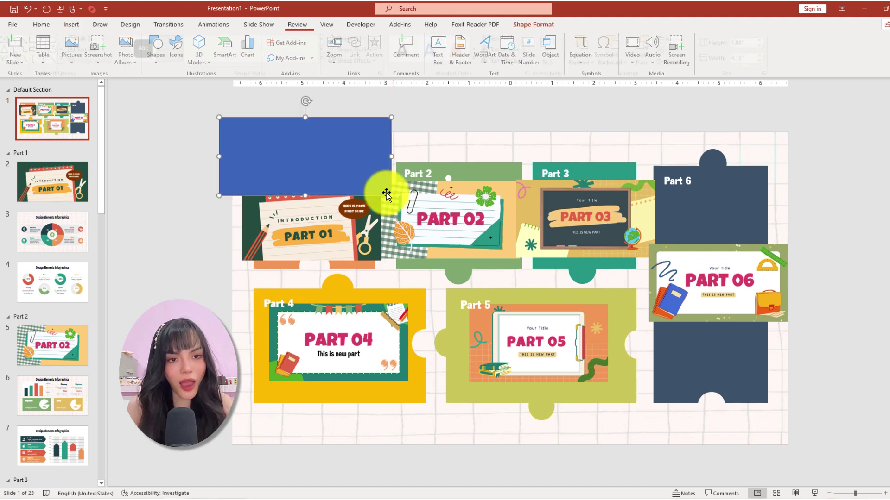
# Step: Give the rectangle no outline and a fill at 100% transparency
pyautogui.click(359, 49)
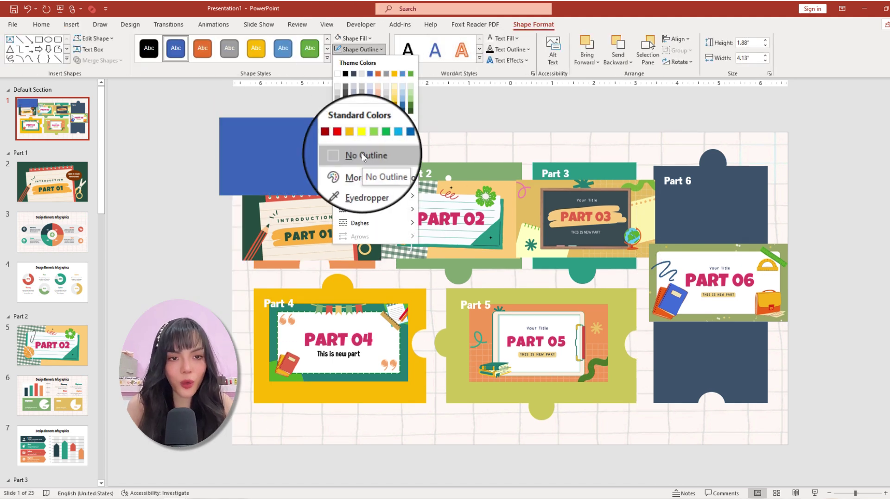
pyautogui.click(362, 145)
pyautogui.click(355, 39)
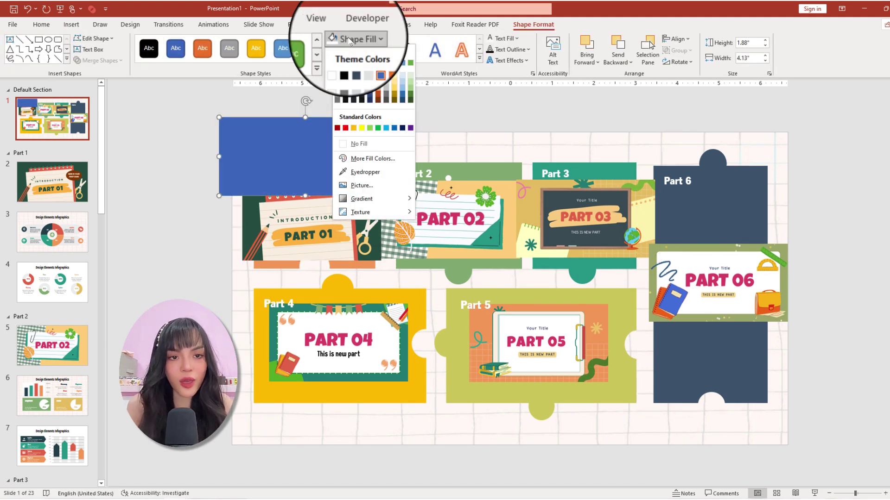
pyautogui.click(366, 158)
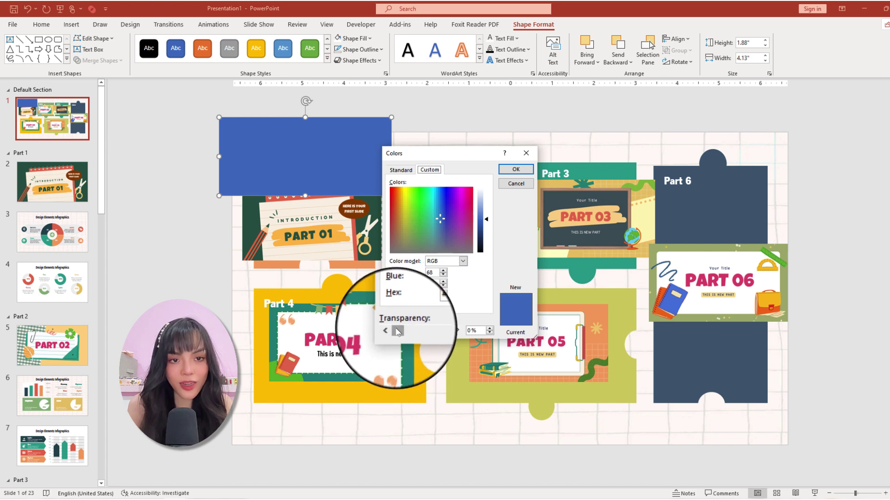
pyautogui.moveTo(399, 332); pyautogui.dragTo(453, 336)
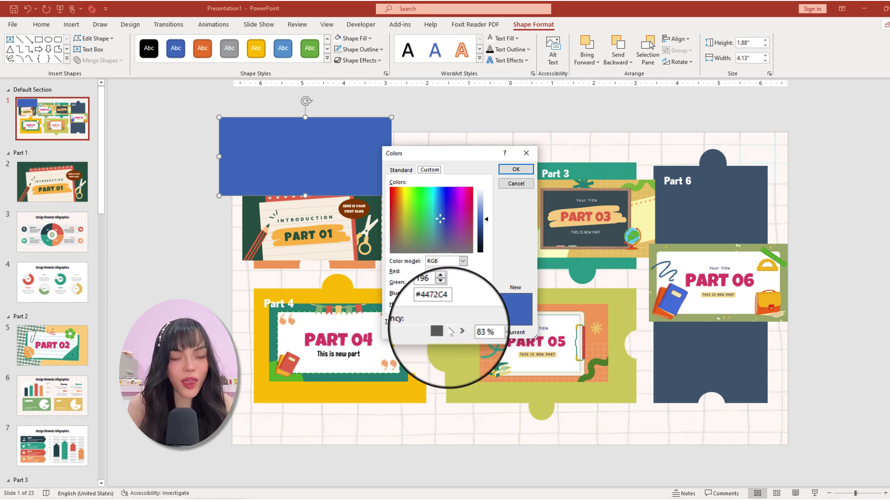
pyautogui.press('Return')
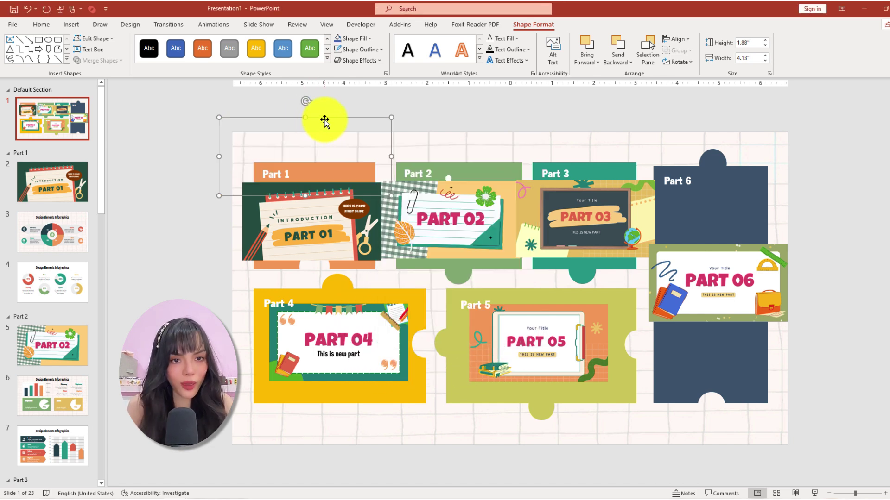
# Step: Save the transparent rectangle as a picture named 'invisible' in the Pictures folder
pyautogui.rightClick(324, 119)
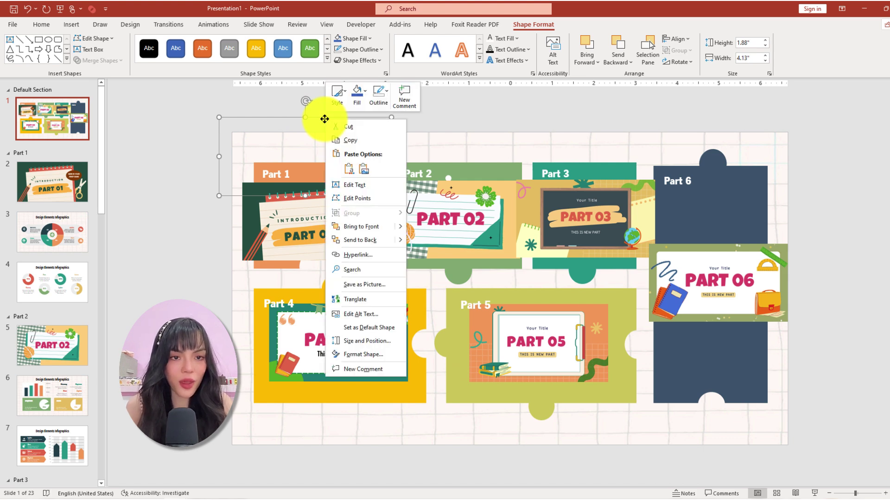
pyautogui.click(363, 288)
pyautogui.write('invisible')
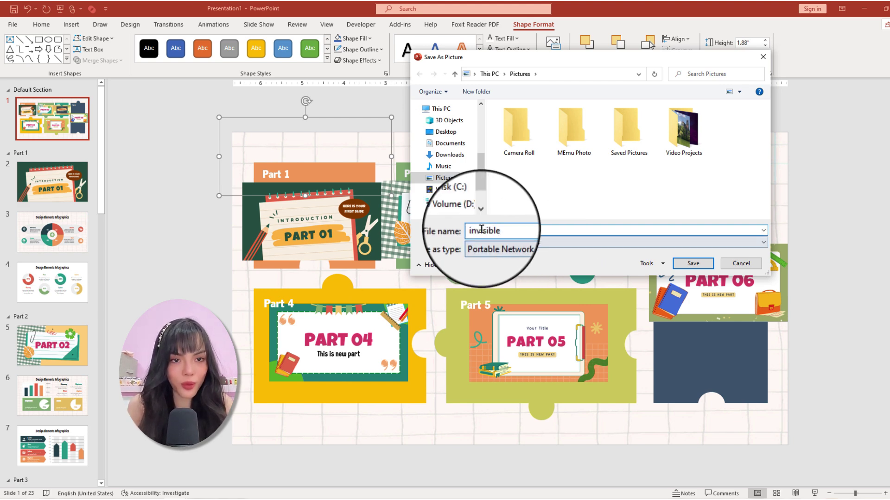
pyautogui.click(693, 263)
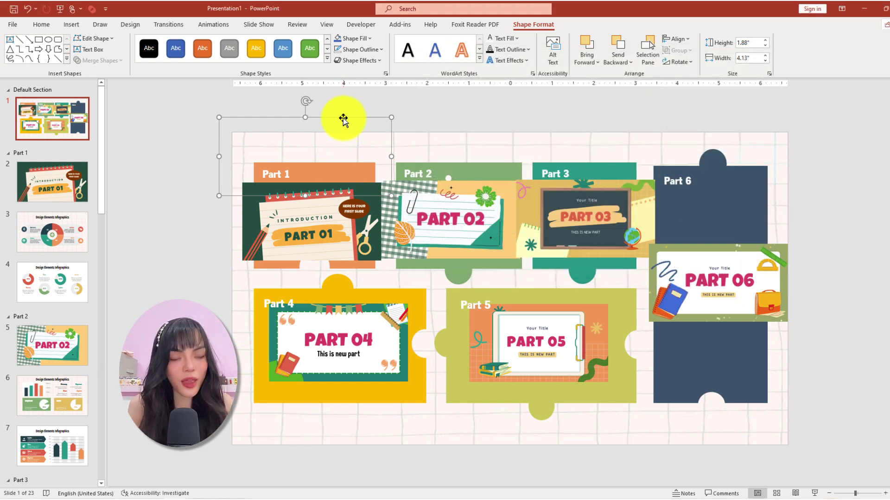
pyautogui.press('Escape')
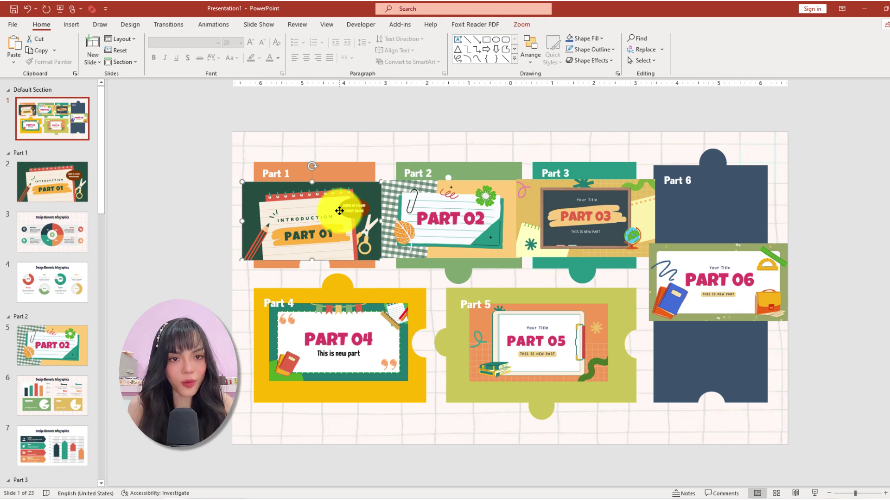
# Step: Replace the Part 1 zoom's image with the 'invisible' picture file
pyautogui.click(521, 25)
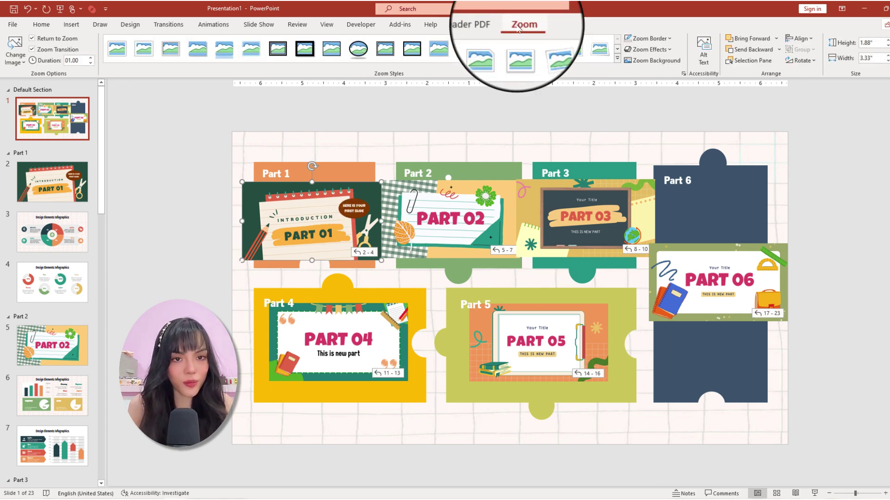
pyautogui.click(16, 44)
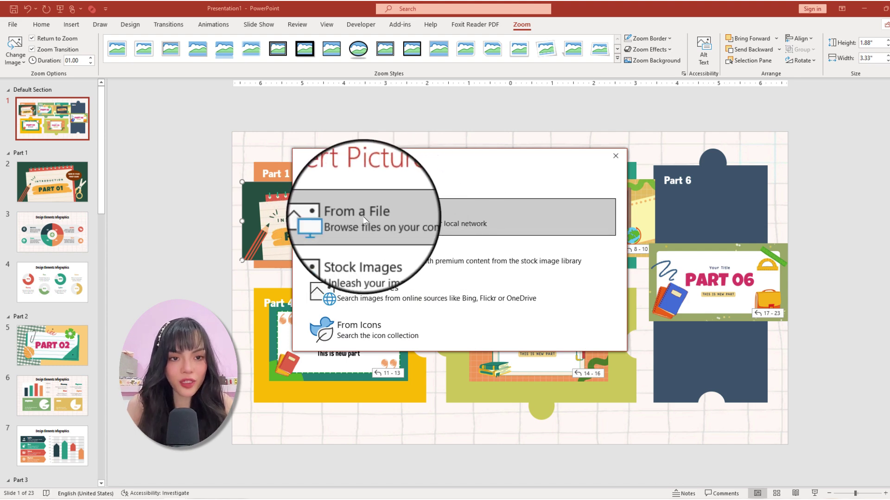
pyautogui.click(364, 220)
pyautogui.click(827, 178)
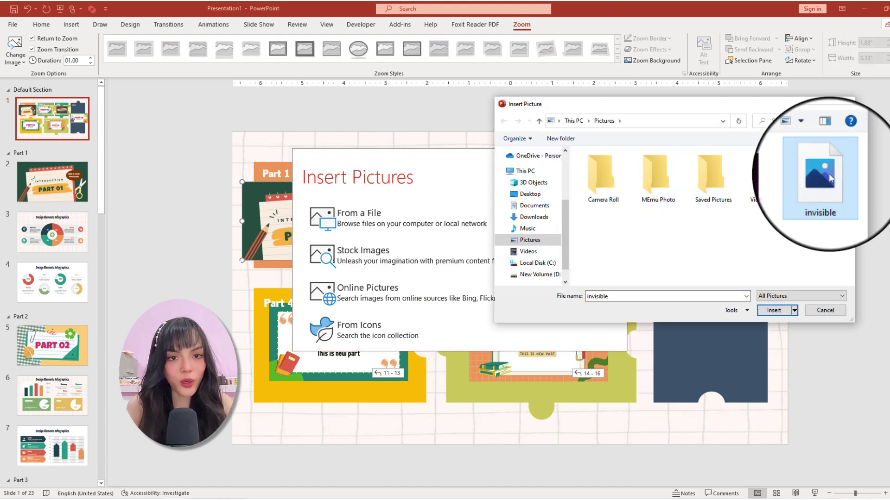
pyautogui.click(773, 310)
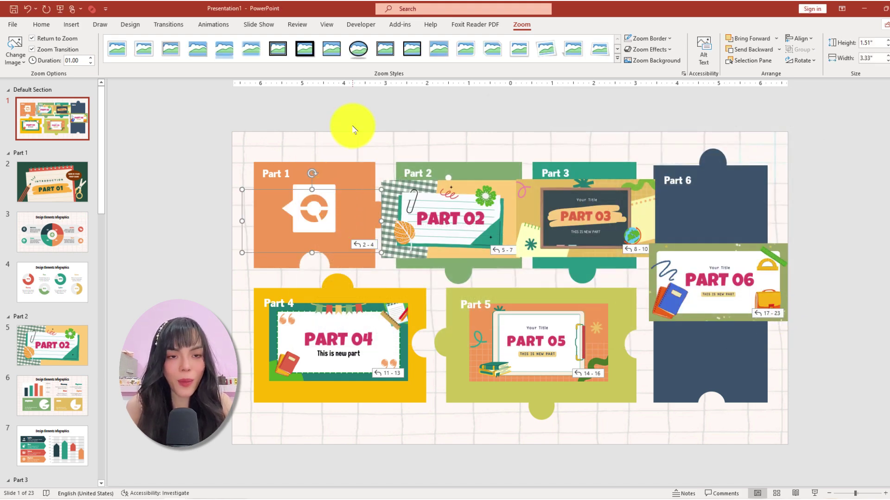
pyautogui.click(354, 130)
# Step: Give the Part 2 through Part 6 zooms the 'invisible' image, then enlarge them slightly
pyautogui.click(447, 218)
pyautogui.click(15, 55)
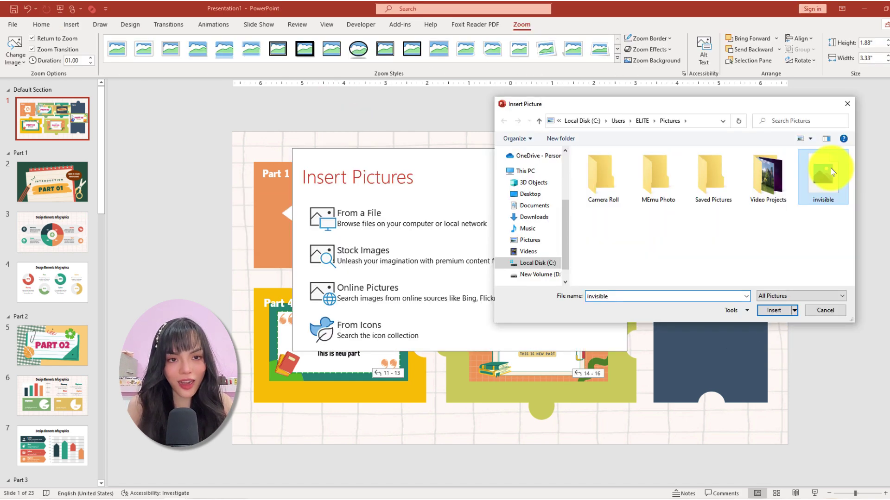
pyautogui.doubleClick(825, 169)
pyautogui.click(640, 243)
pyautogui.click(16, 55)
pyautogui.doubleClick(825, 169)
pyautogui.doubleClick(824, 169)
pyautogui.click(558, 353)
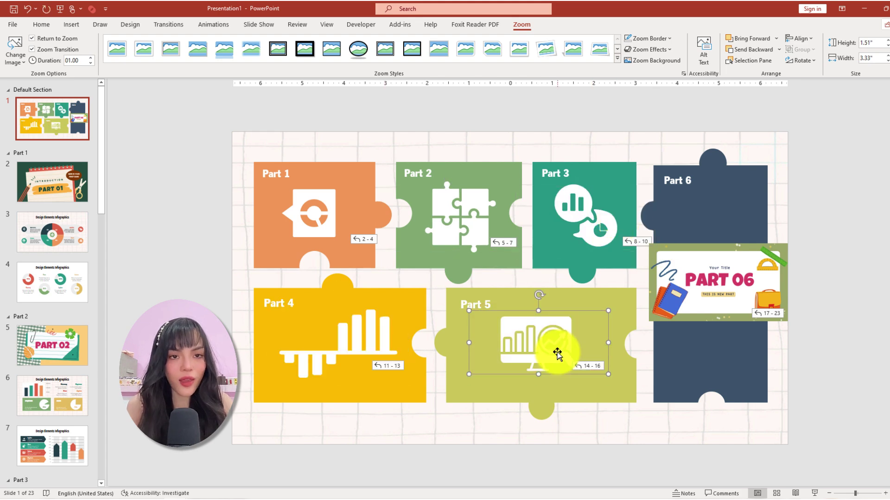
pyautogui.doubleClick(824, 169)
pyautogui.click(737, 279)
pyautogui.doubleClick(825, 168)
pyautogui.click(311, 216)
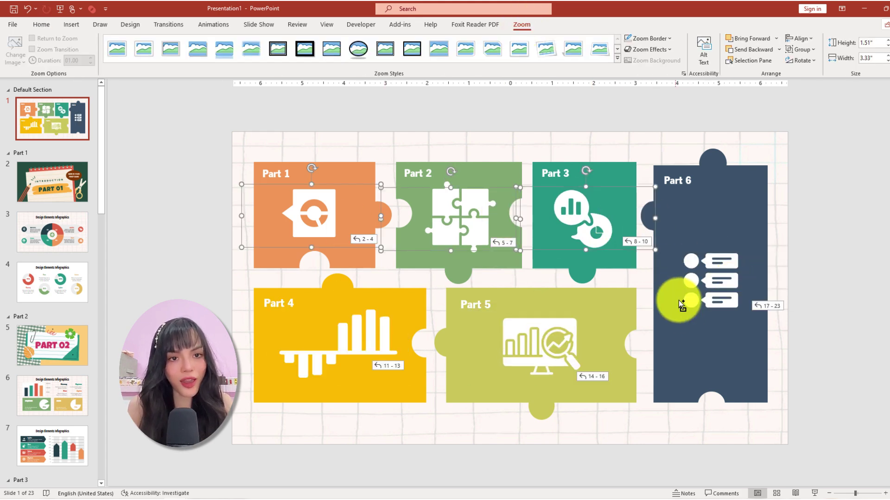
pyautogui.moveTo(518, 188)
pyautogui.mouseDown()
pyautogui.moveTo(538, 176)
pyautogui.moveTo(510, 204)
pyautogui.mouseUp()
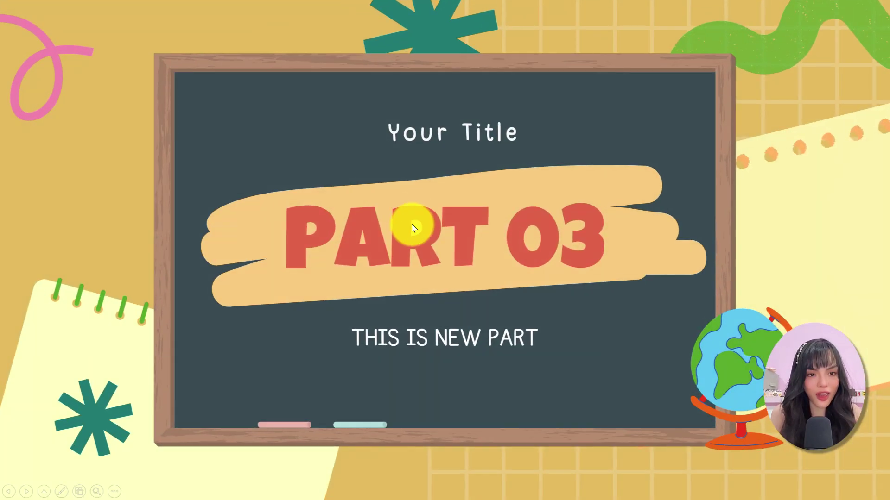
# Step: Play the slideshow, zoom into the Part 4 section, and return to the puzzle summary
pyautogui.click(414, 230)
pyautogui.click(445, 218)
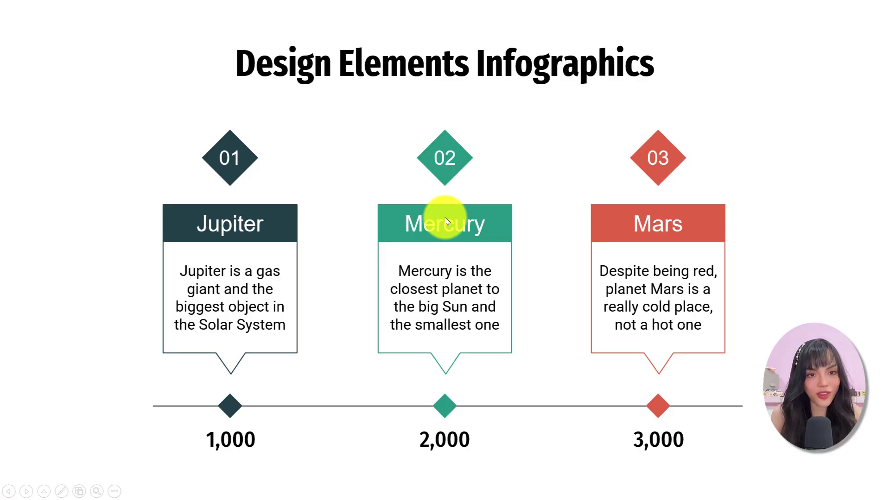
pyautogui.click(445, 220)
pyautogui.click(199, 332)
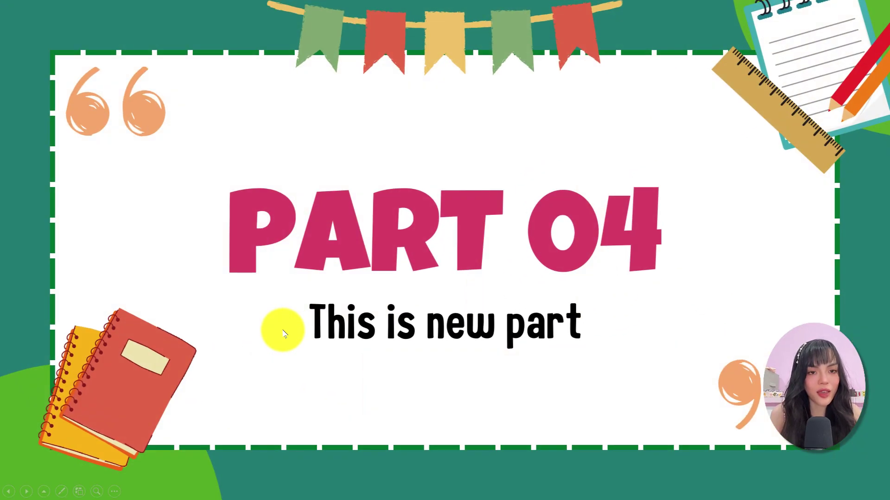
pyautogui.click(280, 333)
pyautogui.click(284, 332)
pyautogui.click(284, 333)
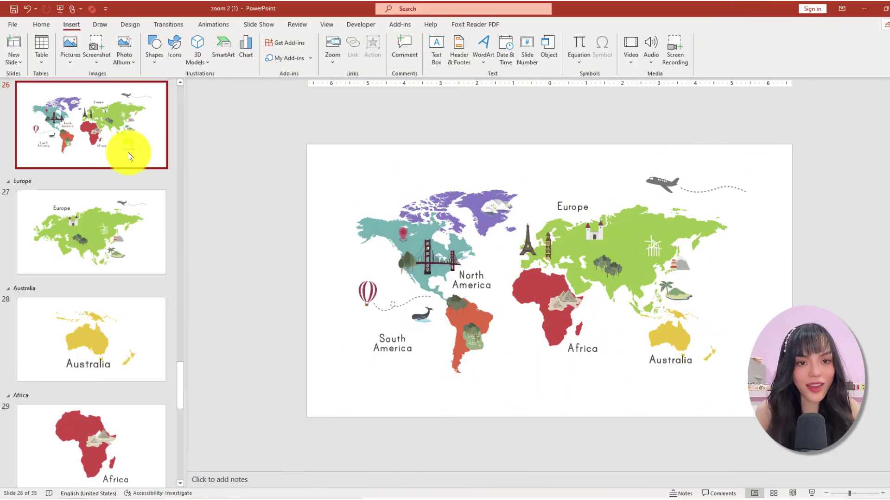
# Step: On the world map slide, insert Section Zooms for Europe, Australia, Africa and America
pyautogui.click(130, 234)
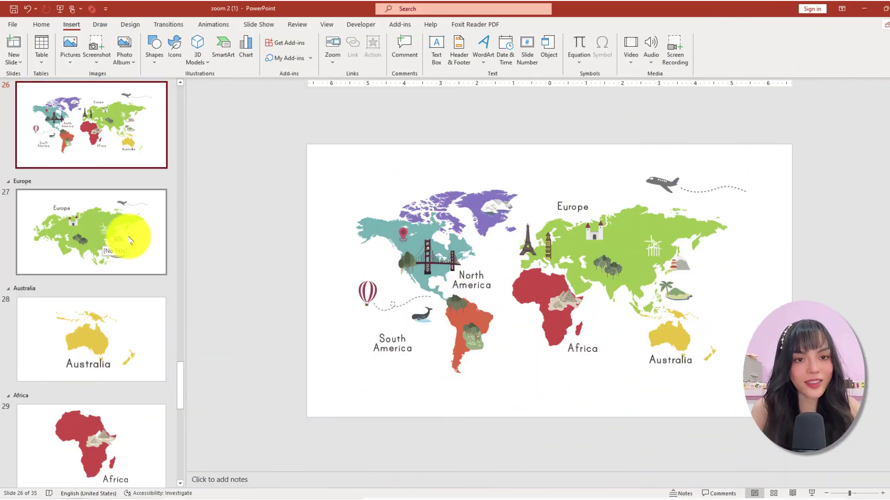
pyautogui.click(130, 324)
pyautogui.click(49, 424)
pyautogui.click(129, 135)
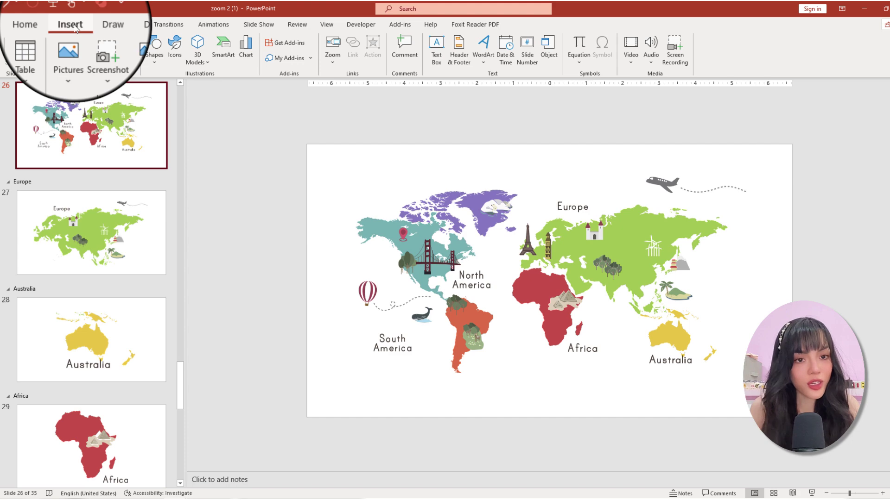
pyautogui.click(332, 47)
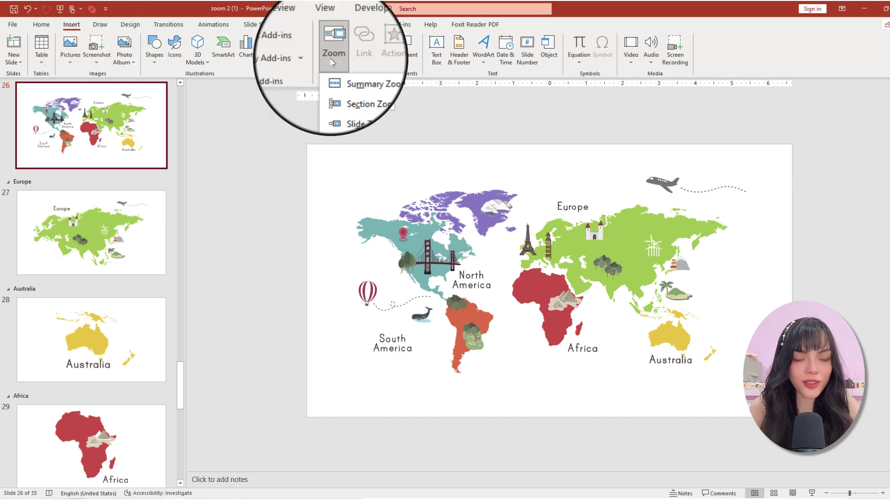
pyautogui.click(361, 90)
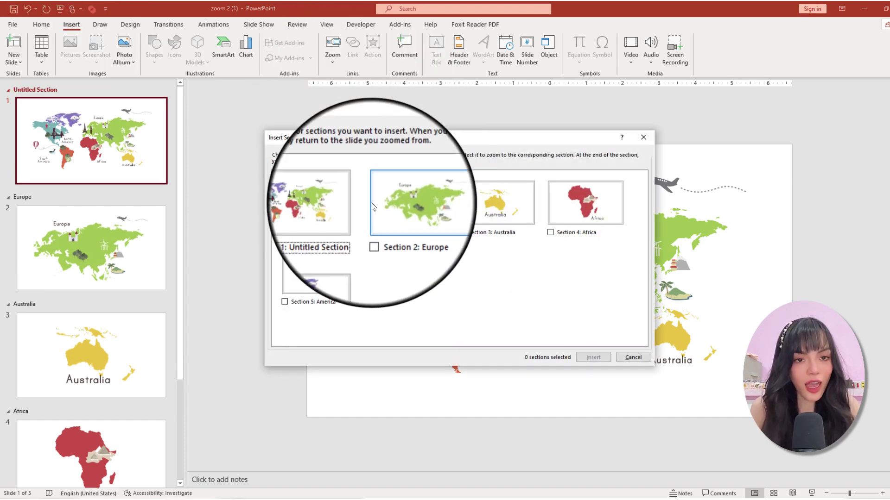
pyautogui.click(385, 234)
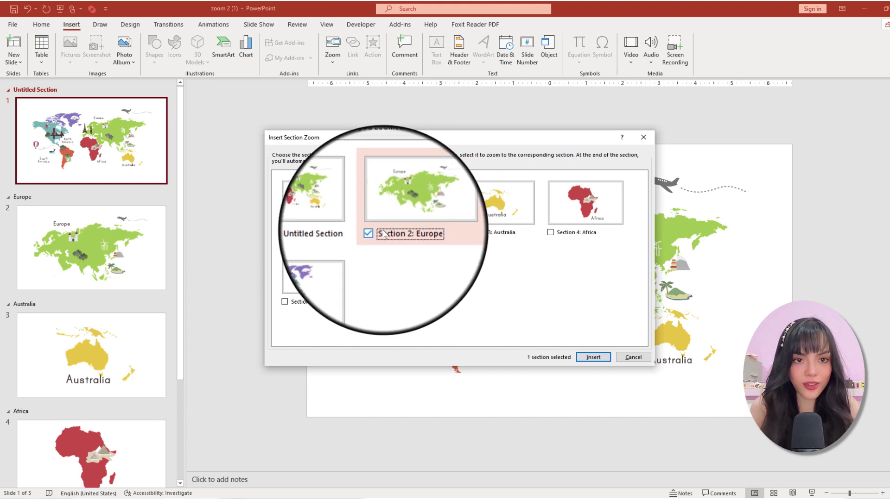
pyautogui.click(495, 233)
pyautogui.click(576, 232)
pyautogui.click(302, 301)
pyautogui.click(592, 358)
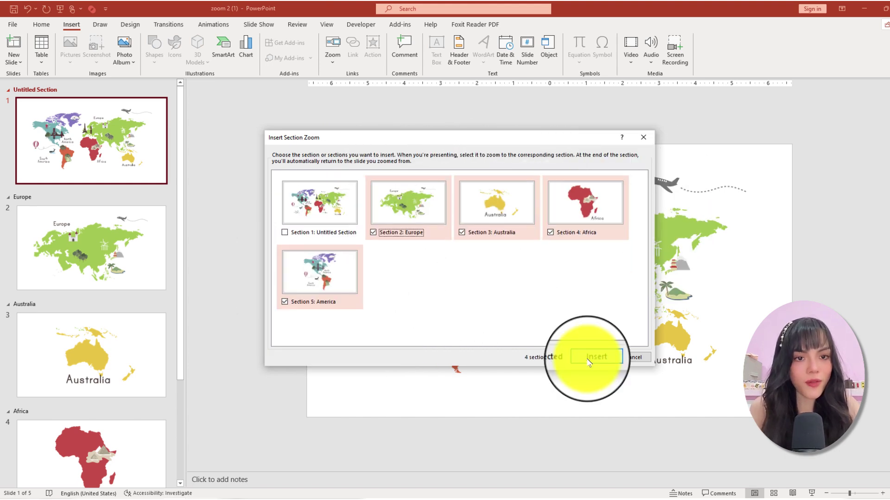
# Step: Set the four continent zooms' Zoom Border to No Outline
pyautogui.click(521, 25)
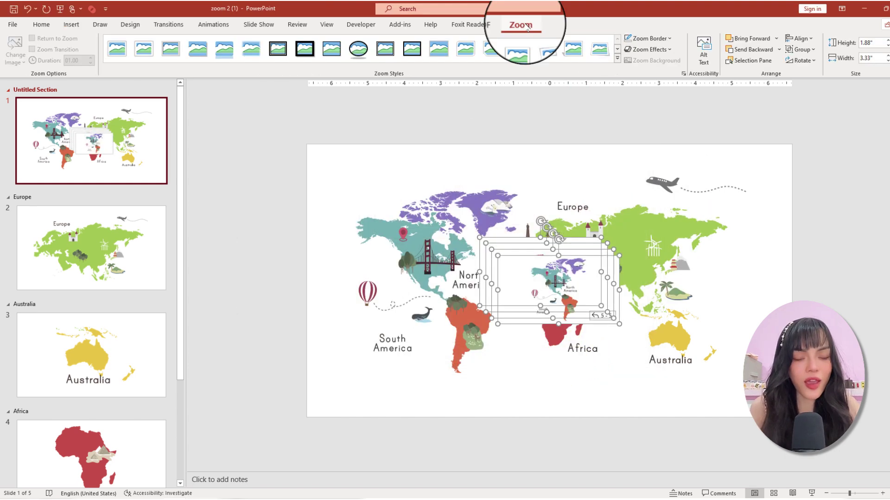
pyautogui.click(648, 39)
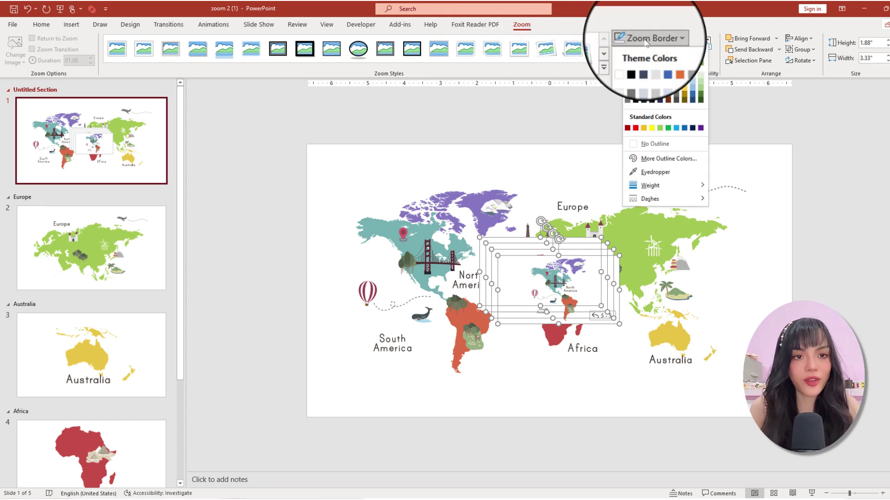
pyautogui.click(651, 139)
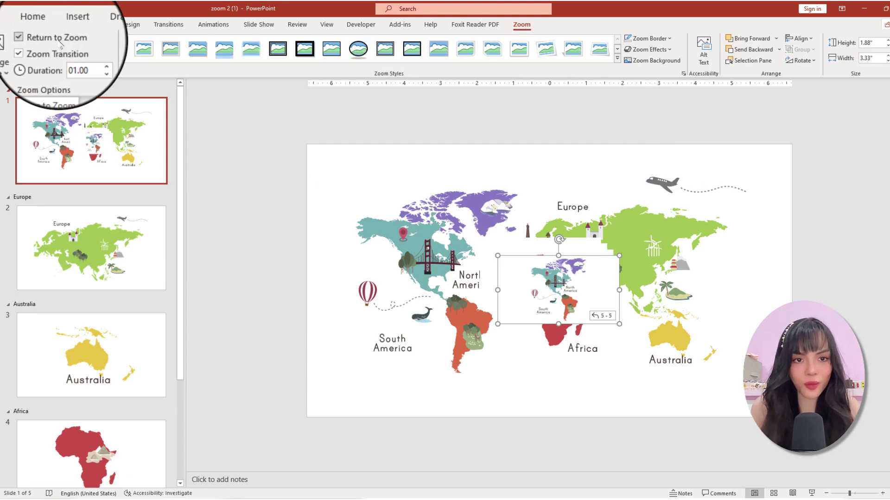
# Step: Move the America zoom onto North America and change its image to 'invisible'
pyautogui.moveTo(566, 248)
pyautogui.mouseDown()
pyautogui.moveTo(603, 262)
pyautogui.moveTo(670, 226)
pyautogui.mouseUp()
pyautogui.click(419, 264)
pyautogui.click(15, 55)
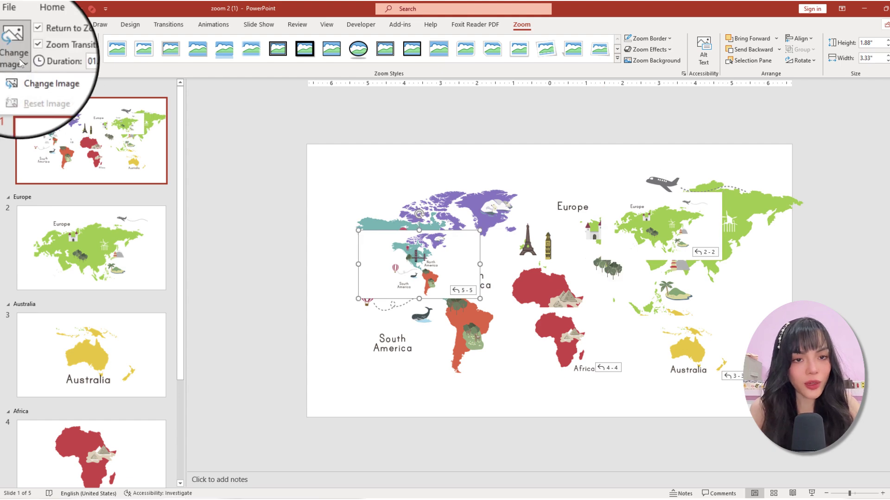
pyautogui.click(45, 76)
pyautogui.click(366, 217)
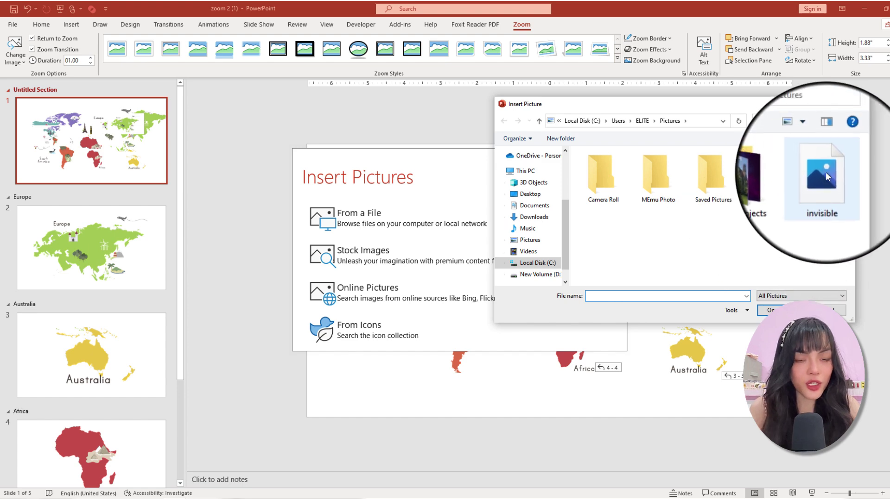
pyautogui.click(825, 172)
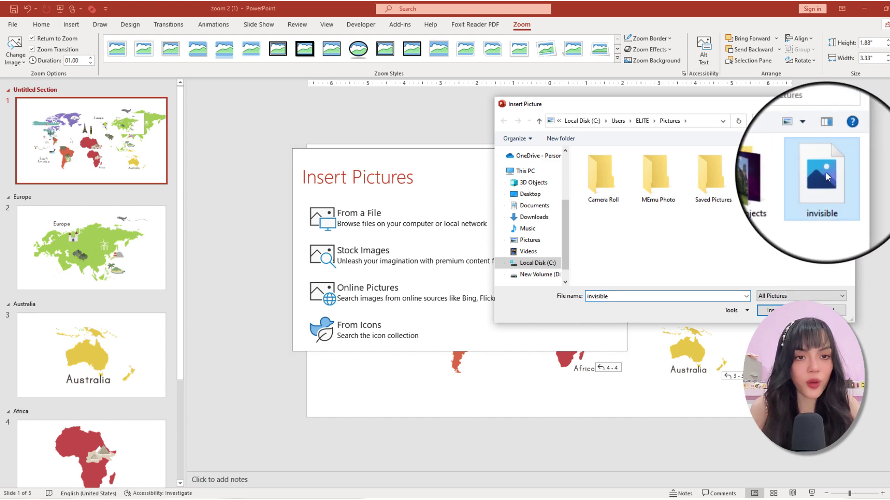
pyautogui.doubleClick(824, 204)
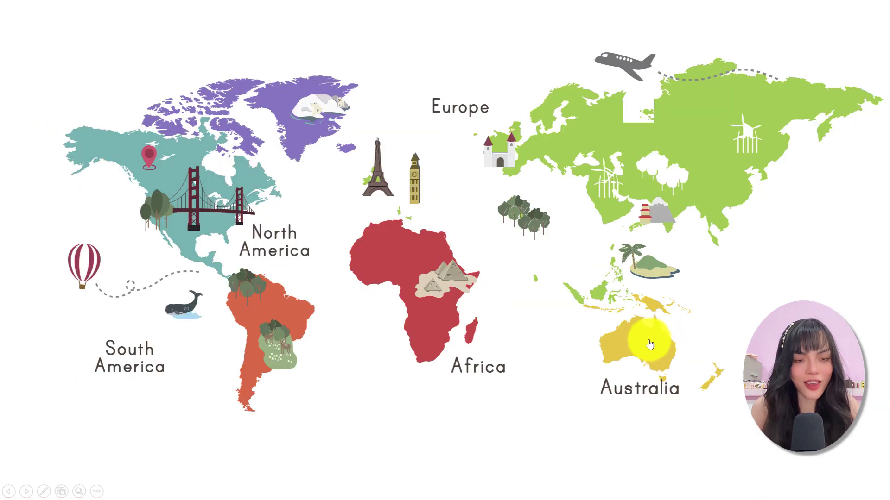
# Step: Play the Australia, Africa, Europe and America zooms, returning to the world map each time, then advance
pyautogui.click(640, 348)
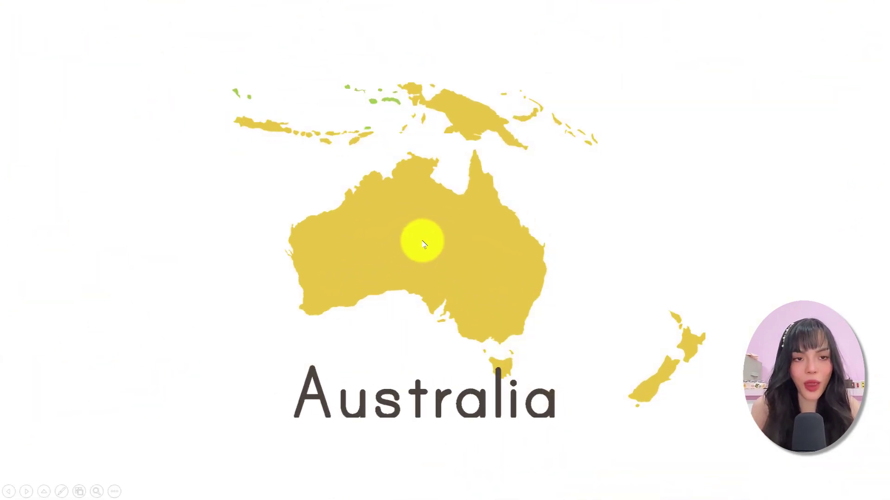
pyautogui.click(423, 244)
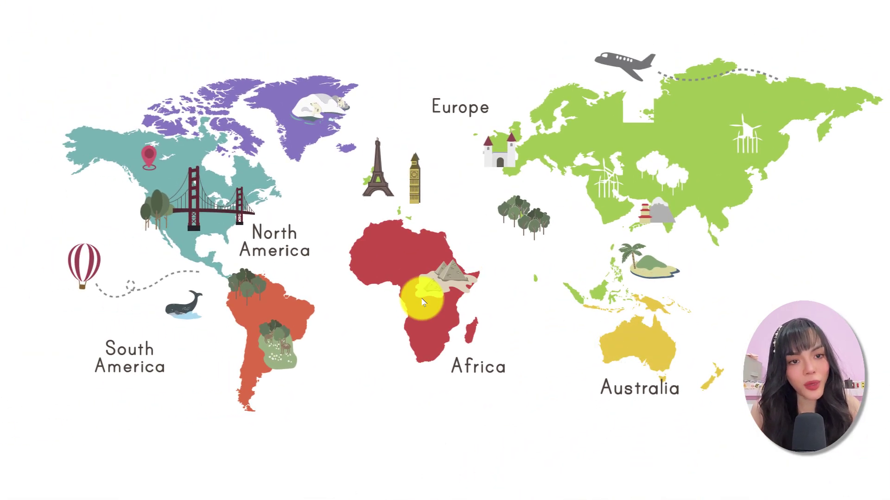
pyautogui.click(422, 303)
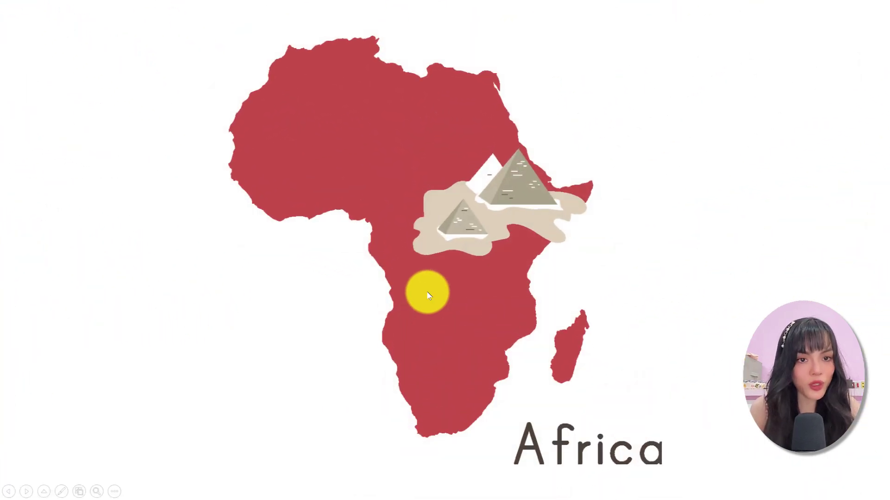
pyautogui.click(427, 296)
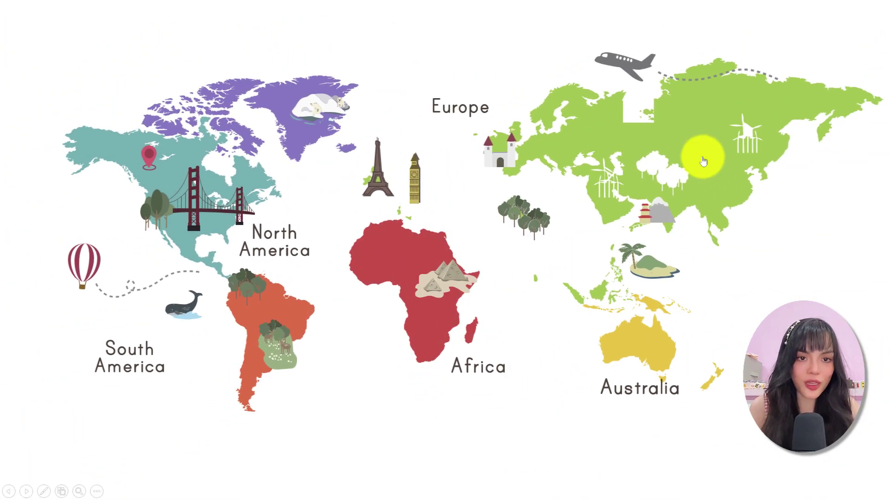
pyautogui.click(704, 160)
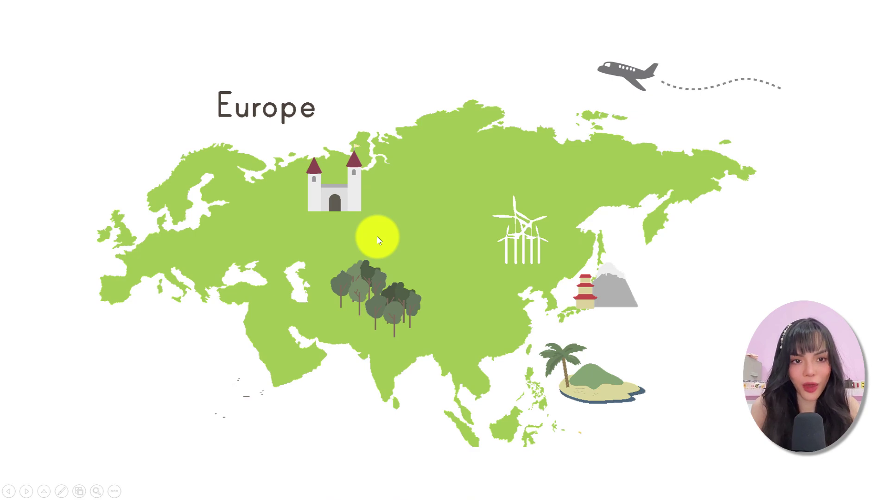
pyautogui.click(377, 240)
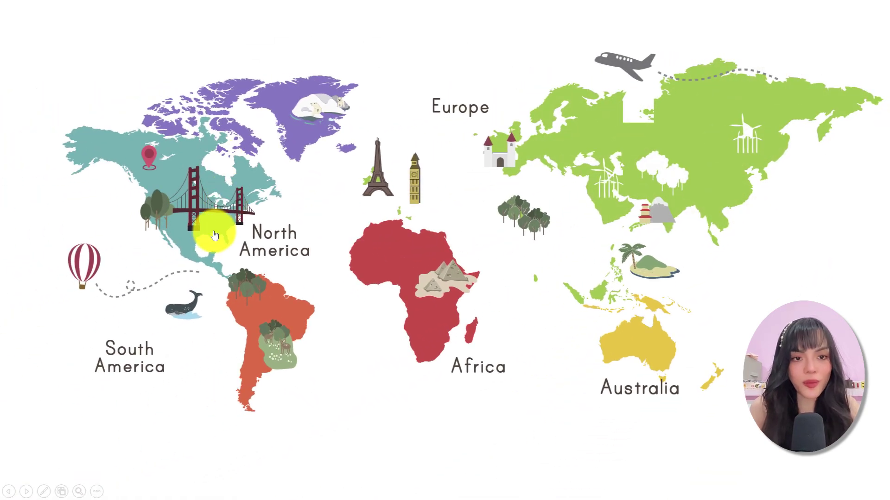
pyautogui.click(214, 234)
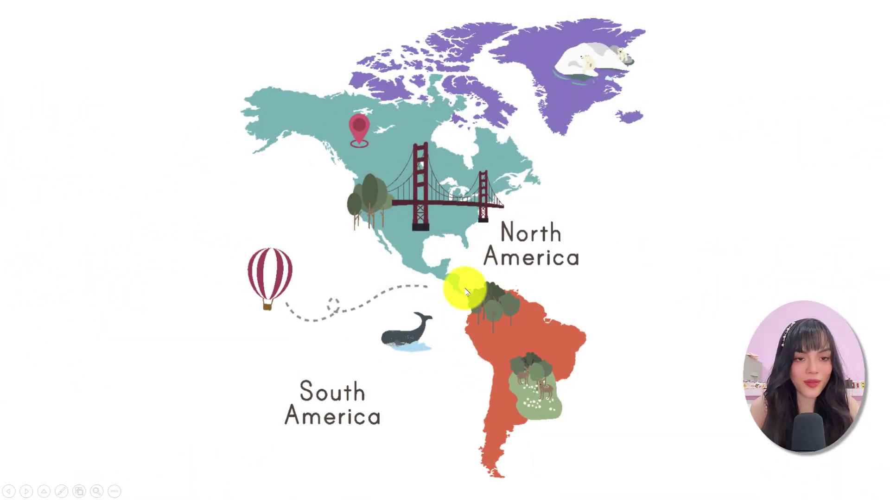
pyautogui.click(466, 292)
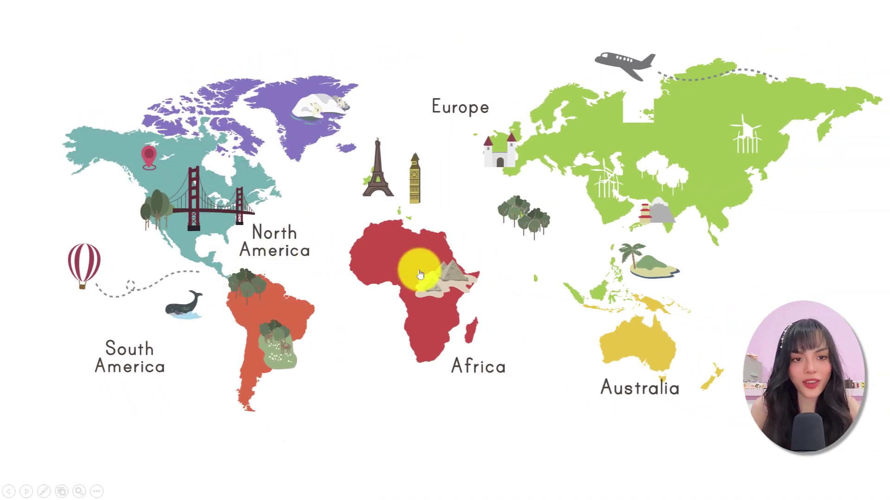
pyautogui.click(419, 274)
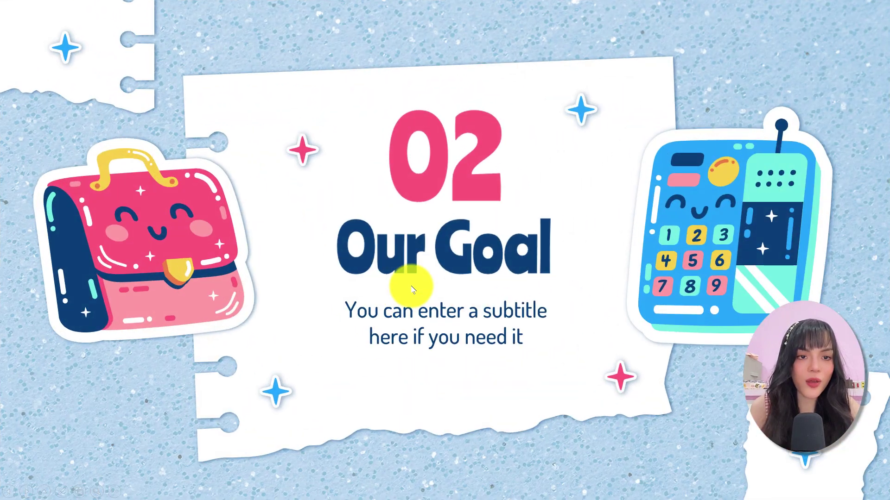
# Step: Finish Part 1, then zoom through Part 2 and Part 4's Weekly focus slides back to the overview
pyautogui.click(414, 287)
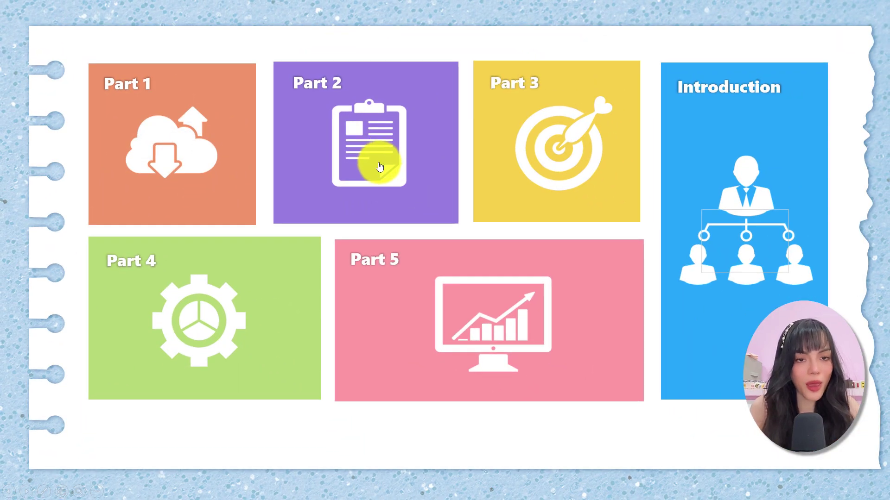
pyautogui.click(379, 167)
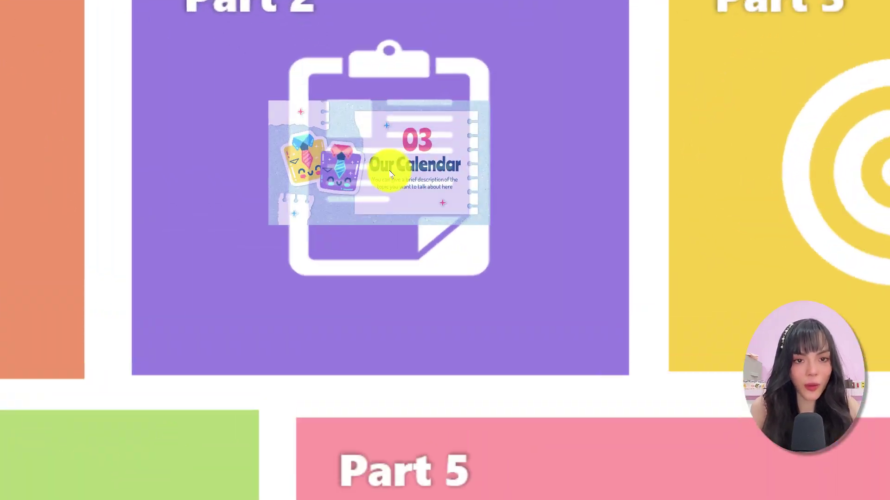
pyautogui.click(429, 225)
pyautogui.click(436, 234)
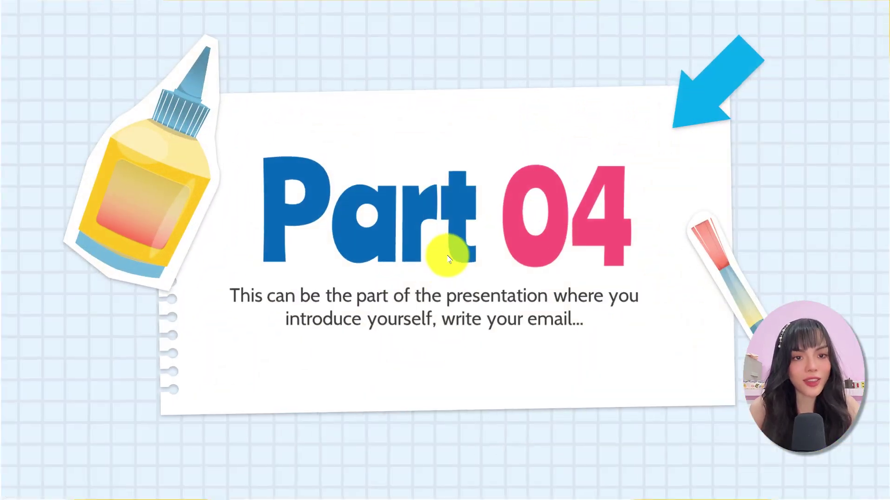
pyautogui.click(448, 258)
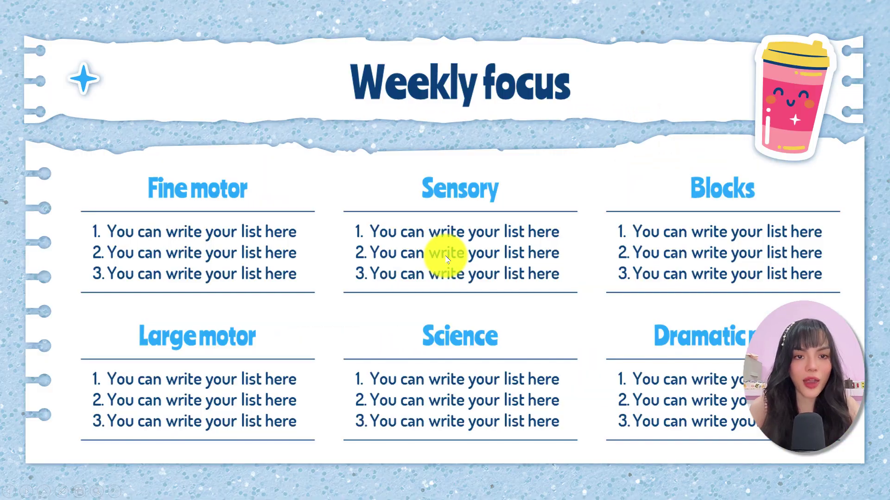
pyautogui.click(445, 253)
# Step: Zoom through the Introduction and Part 5 sections, then advance to the end of the show
pyautogui.click(751, 256)
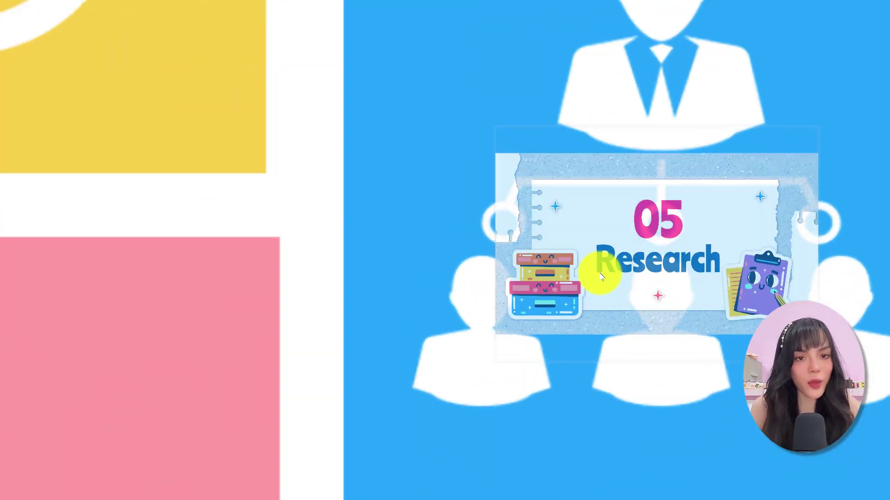
pyautogui.click(397, 267)
pyautogui.click(506, 270)
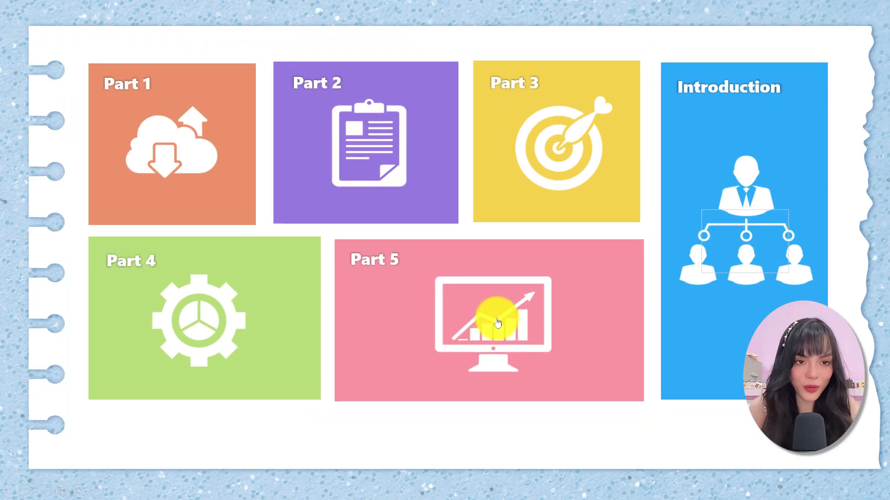
pyautogui.click(497, 317)
pyautogui.click(497, 321)
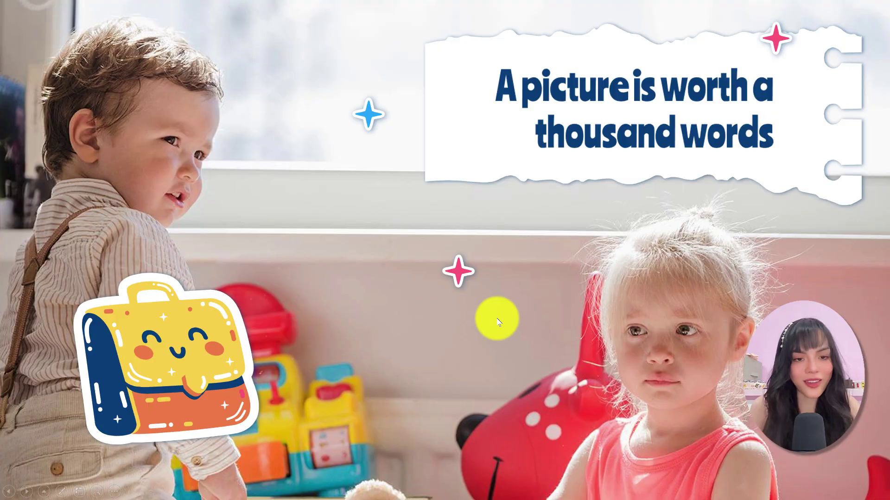
pyautogui.click(496, 317)
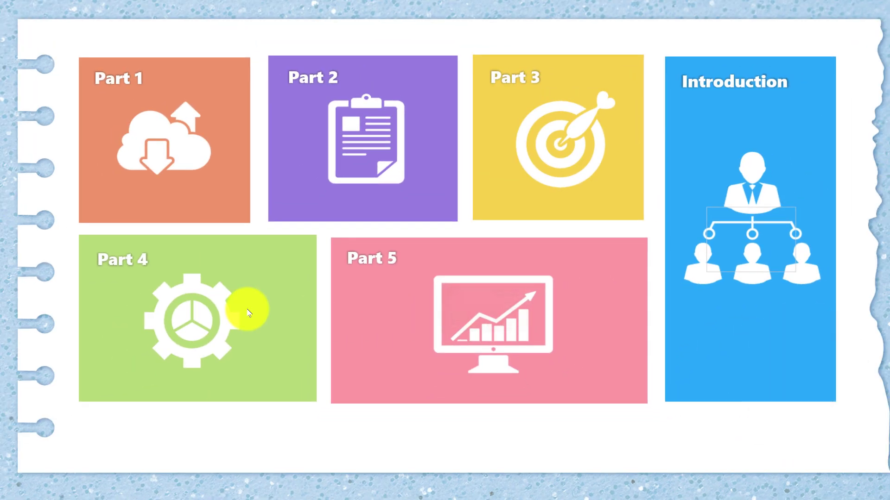
pyautogui.click(248, 313)
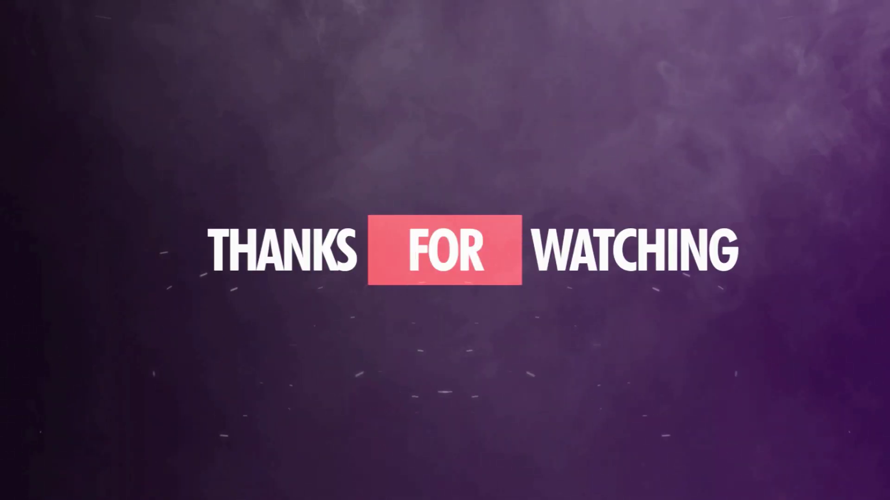